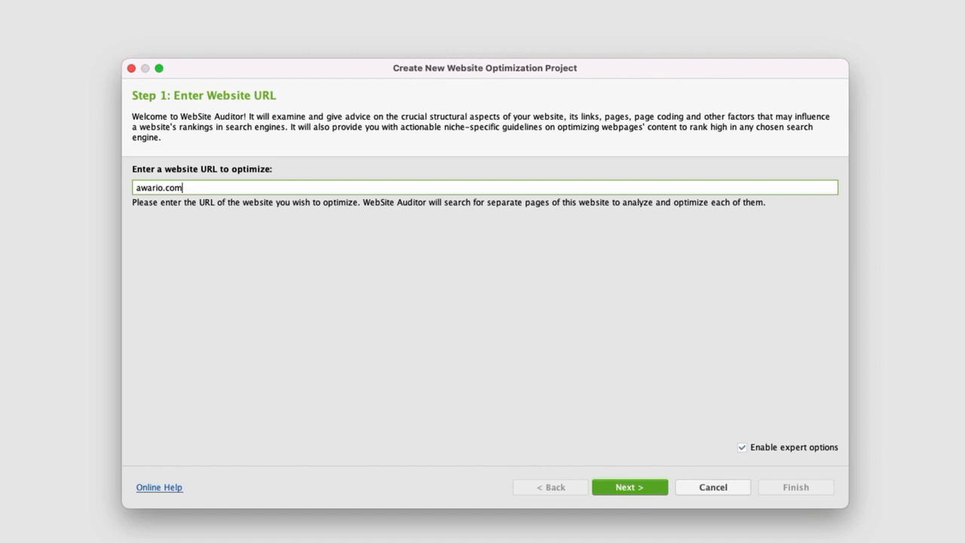
# Enable expert options for the awario.com project and proceed to the crawler settings.
pyautogui.click(744, 448)
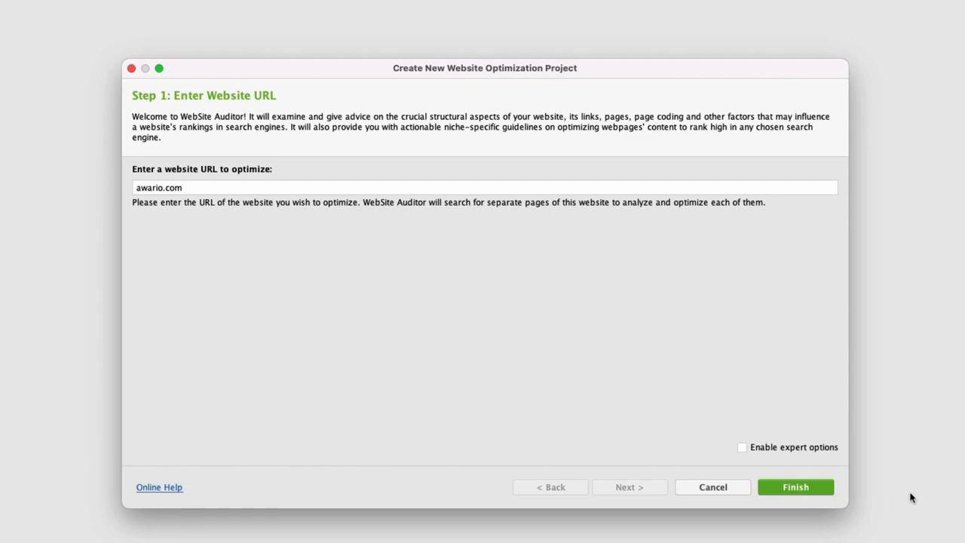
pyautogui.click(743, 448)
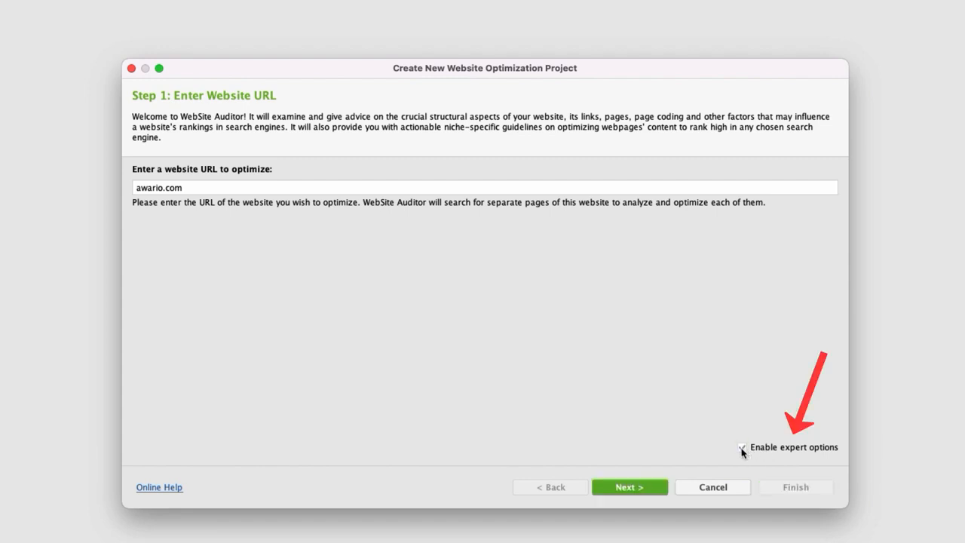
pyautogui.click(640, 491)
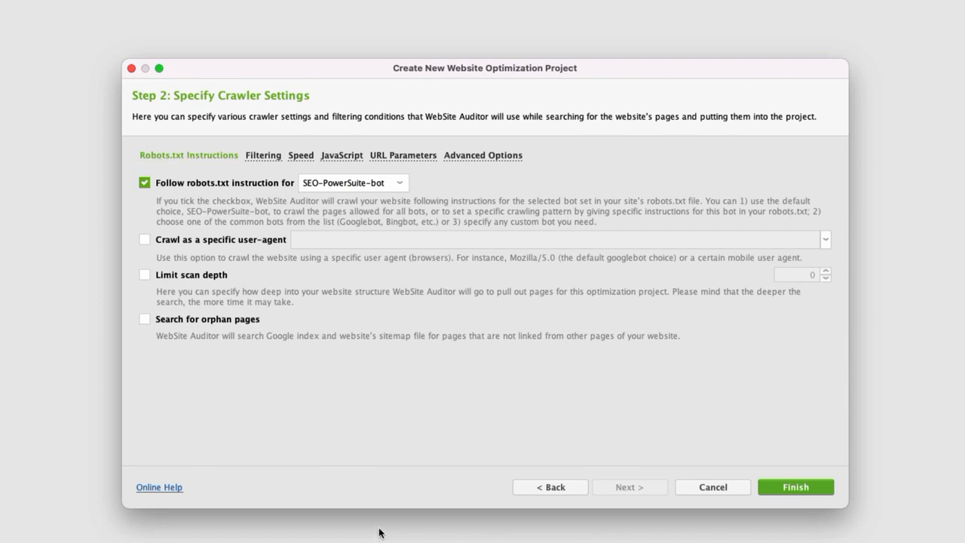
# Review the list of bots whose robots.txt instructions the crawler can follow, keeping SEO-PowerSuite-bot.
pyautogui.click(394, 187)
pyautogui.scroll(-2, 403, 200)
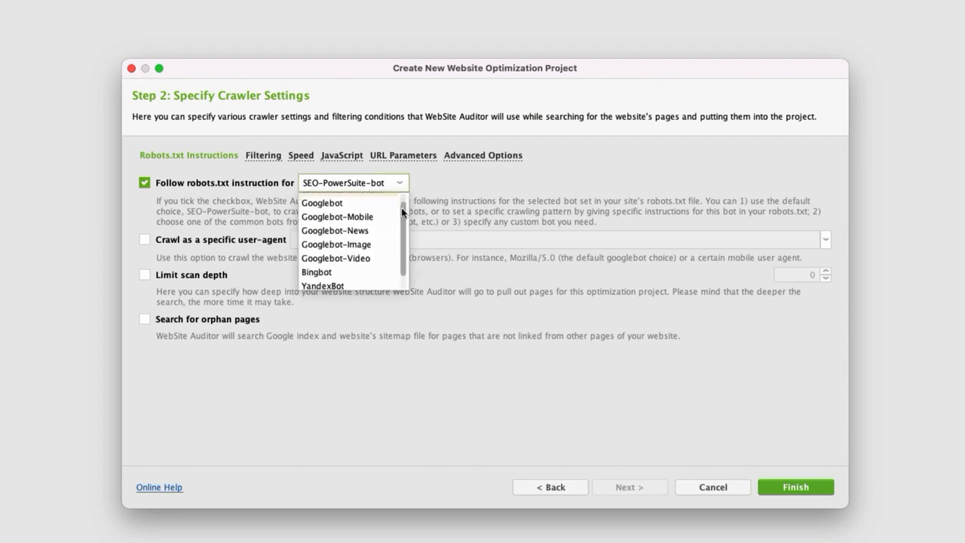
pyautogui.scroll(-2, 402, 220)
pyautogui.scroll(3, 404, 214)
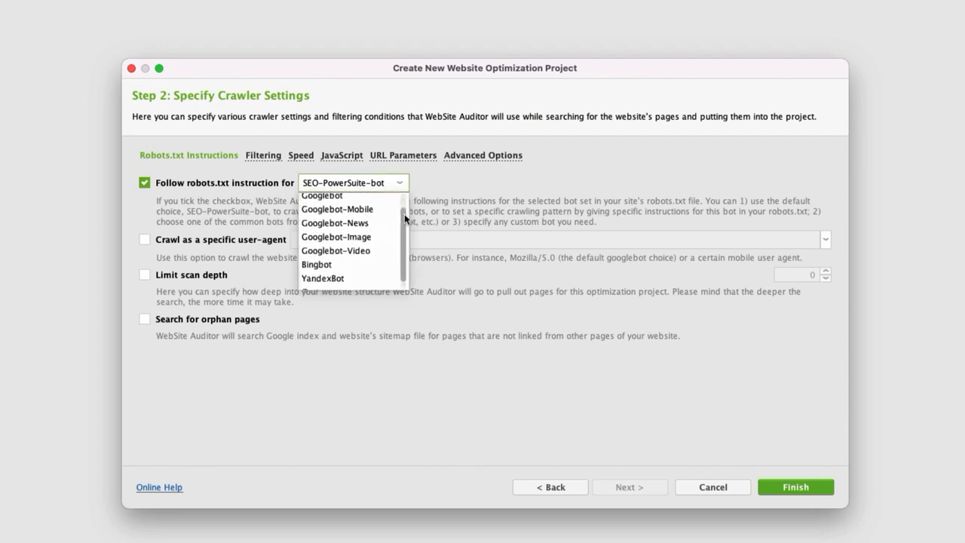
pyautogui.scroll(1, 407, 202)
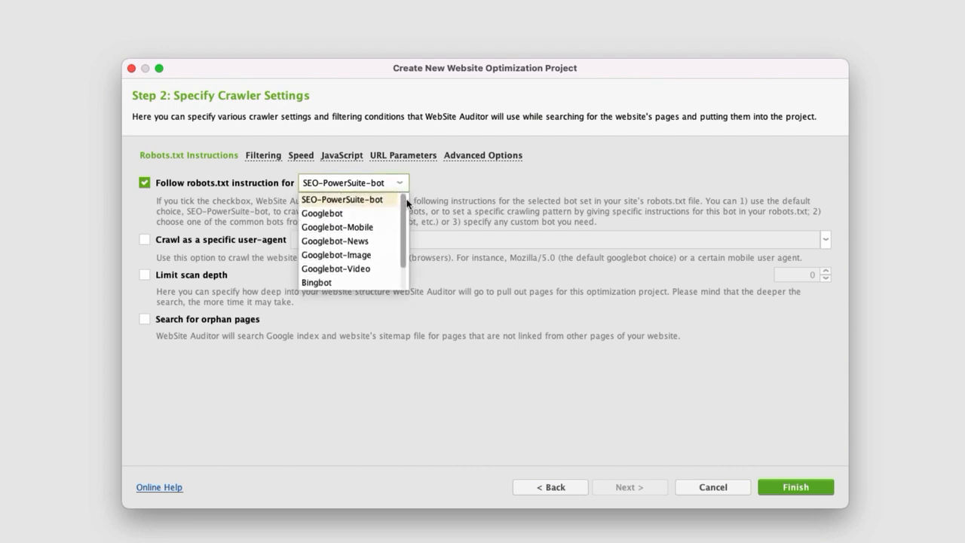
pyautogui.click(456, 186)
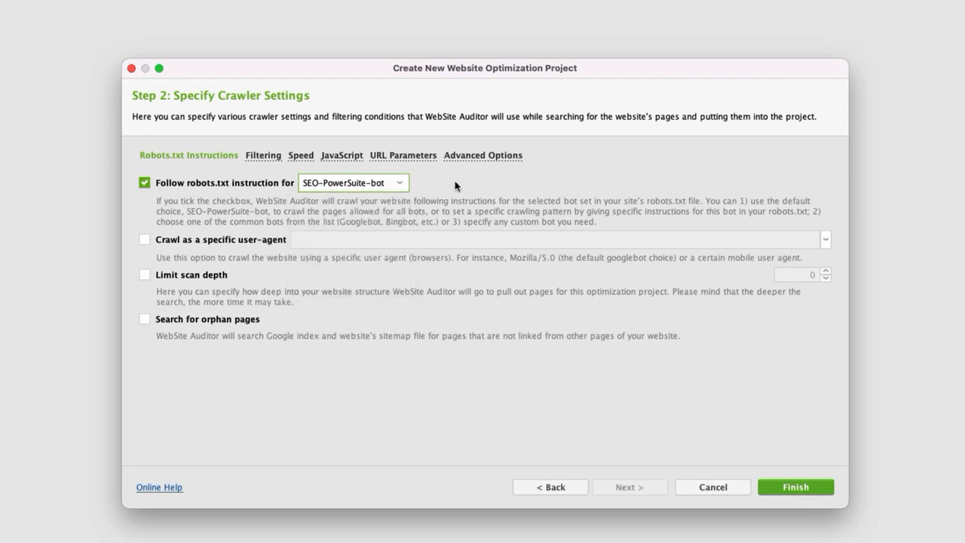
# Try crawling as a specific user-agent, browse the available agents, and switch the option back off.
pyautogui.click(143, 183)
pyautogui.click(144, 183)
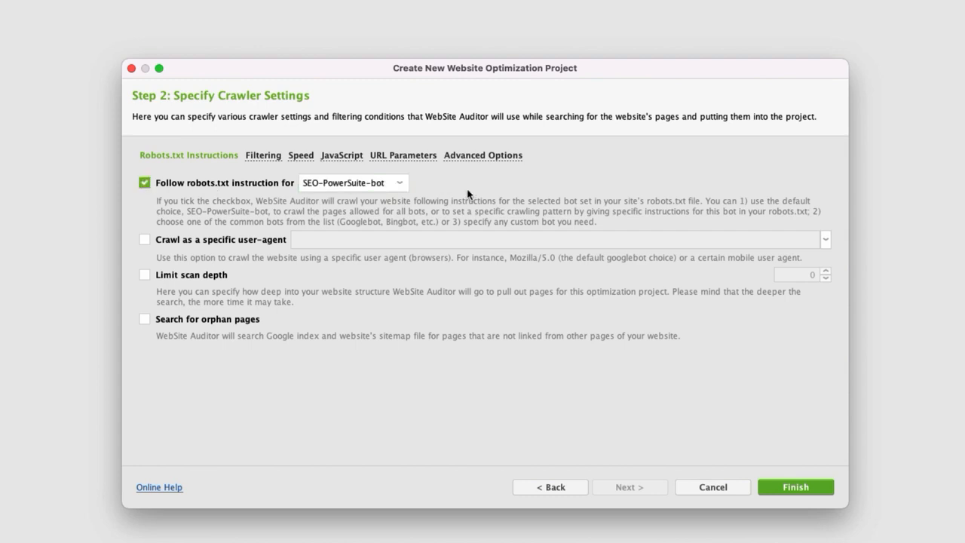
pyautogui.click(144, 239)
pyautogui.click(826, 240)
pyautogui.moveTo(828, 261)
pyautogui.mouseDown()
pyautogui.moveTo(828, 296)
pyautogui.moveTo(827, 255)
pyautogui.mouseUp()
pyautogui.click(755, 377)
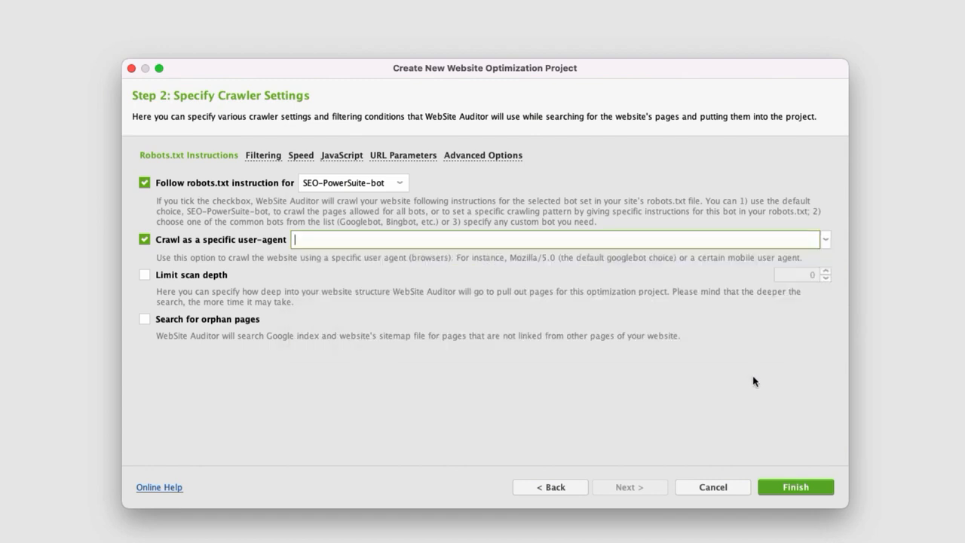
pyautogui.click(145, 240)
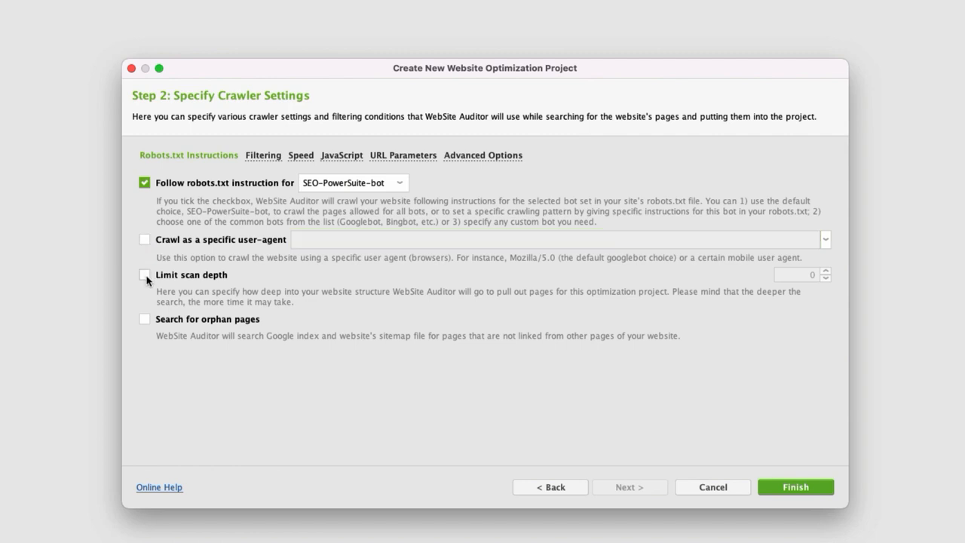
# Try limiting the scan depth with different depth values, and switch the limit back off.
pyautogui.click(145, 275)
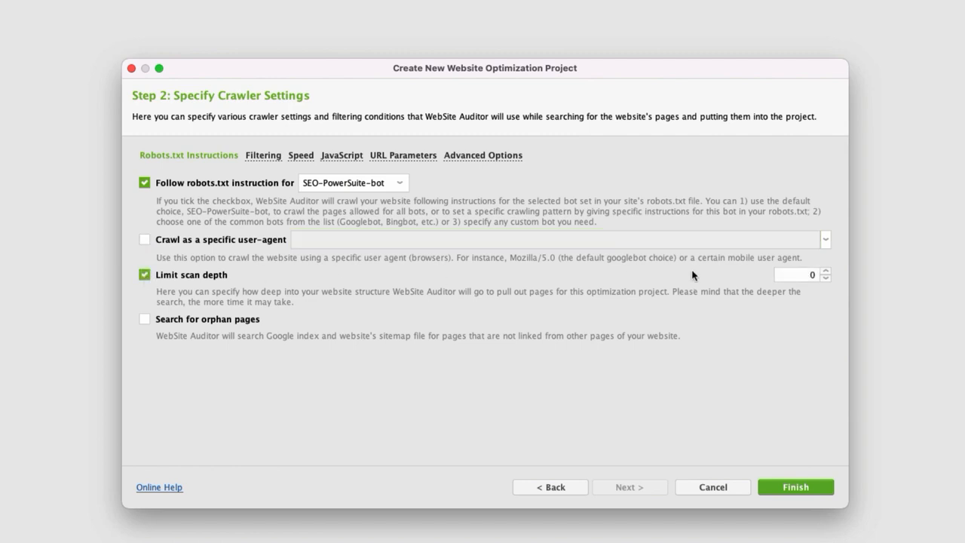
pyautogui.click(828, 272)
pyautogui.click(828, 271)
pyautogui.click(827, 271)
pyautogui.click(828, 271)
pyautogui.click(827, 278)
pyautogui.click(826, 278)
pyautogui.click(143, 277)
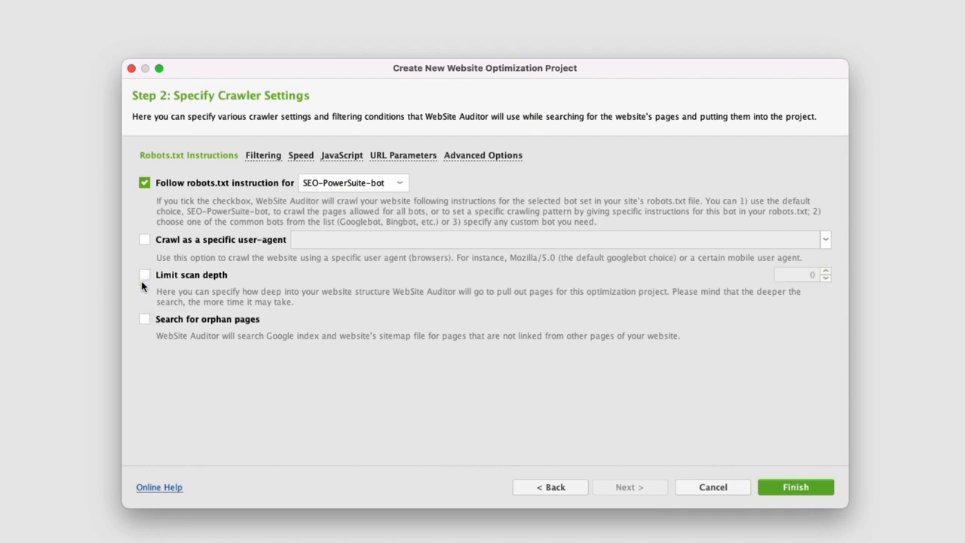
# Try the search for orphan pages, check its source choices, and switch the search back off.
pyautogui.click(144, 321)
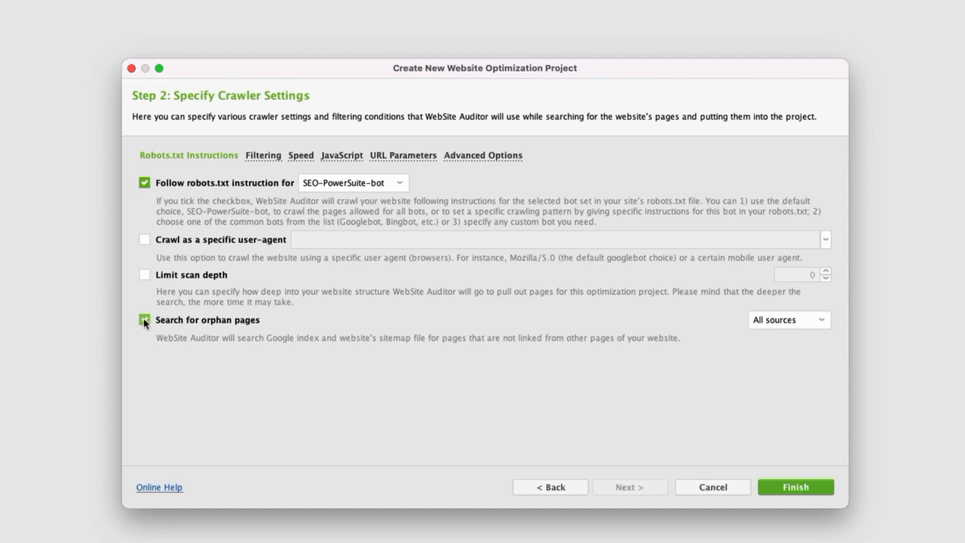
pyautogui.click(820, 322)
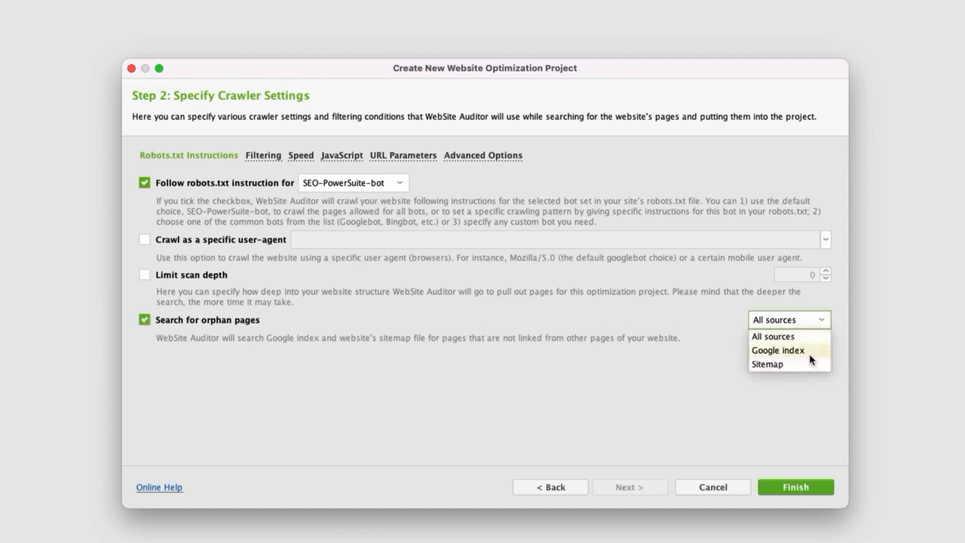
pyautogui.click(715, 329)
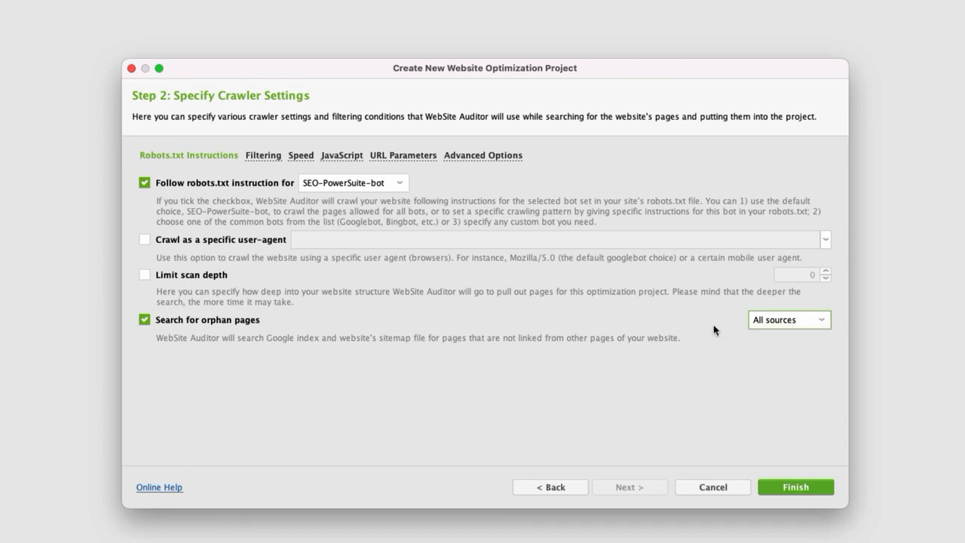
pyautogui.click(146, 321)
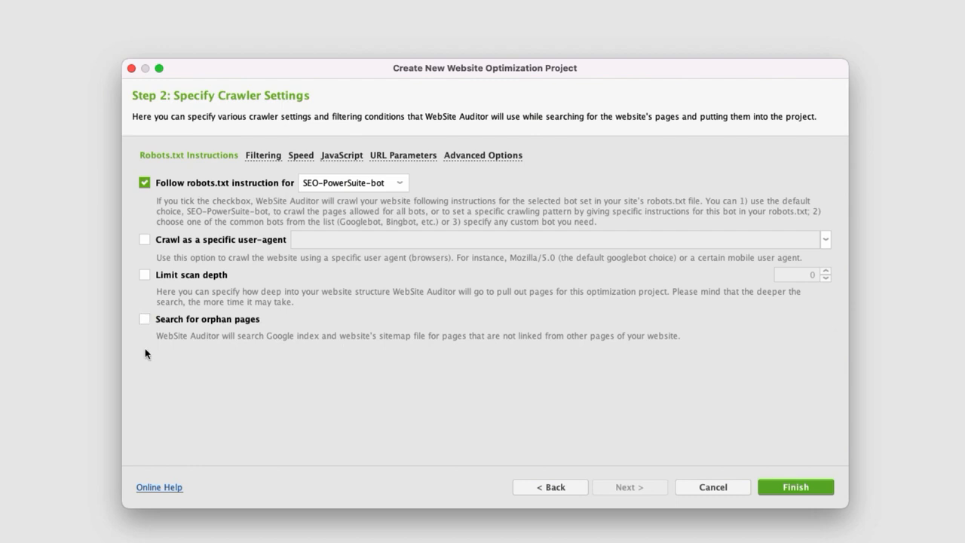
# Open the crawler's filtering settings and toggle CSS among the resources to collect.
pyautogui.click(273, 154)
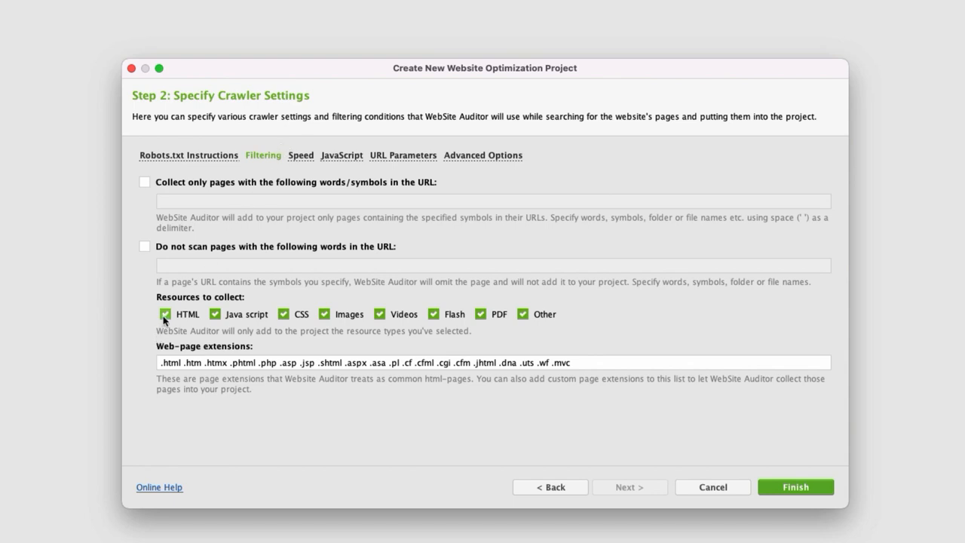
pyautogui.click(286, 315)
# Try limiting the number of requests to the website to 10 per 1 second, and remove the limit again.
pyautogui.click(301, 155)
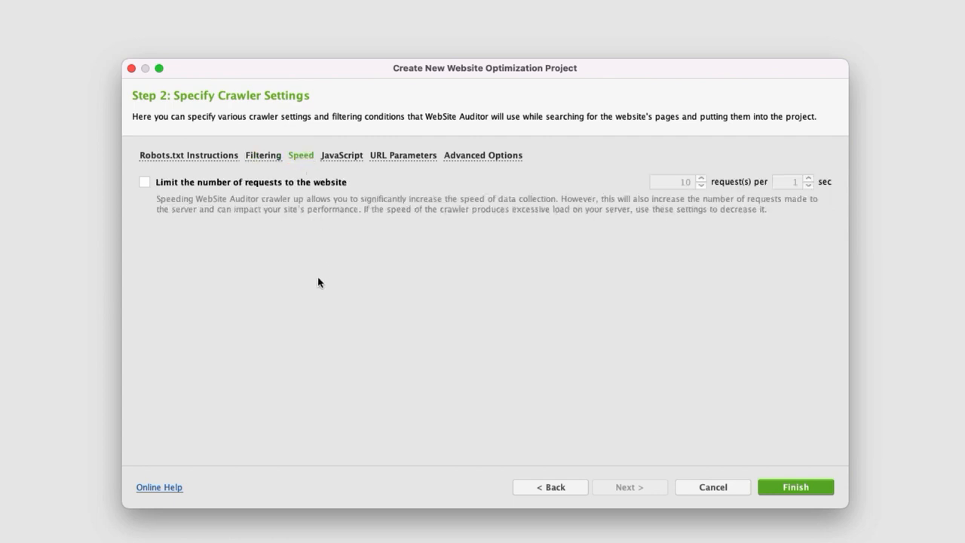
pyautogui.click(144, 182)
pyautogui.click(702, 186)
pyautogui.click(702, 179)
pyautogui.click(702, 179)
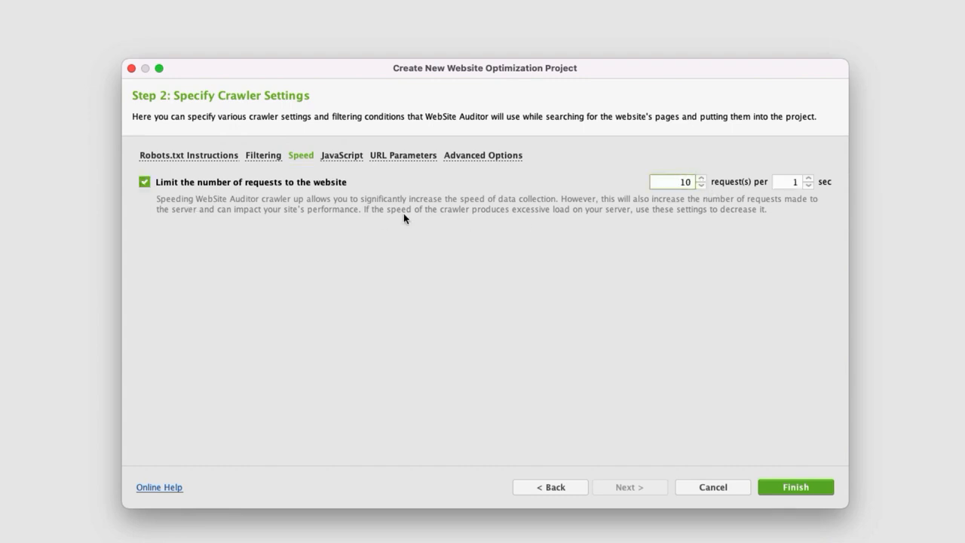
pyautogui.click(144, 183)
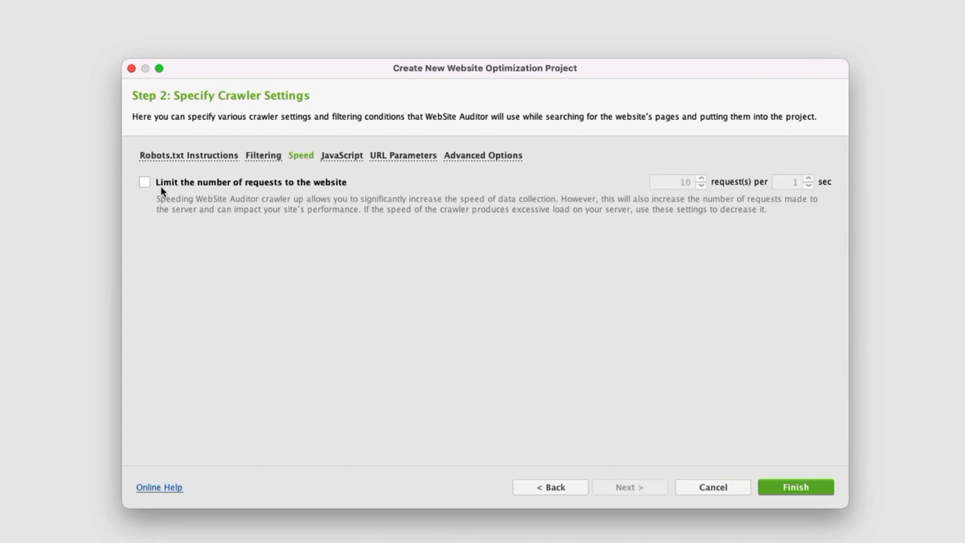
# Review the JavaScript execution and URL parameter settings, and open the advanced crawler options.
pyautogui.click(349, 159)
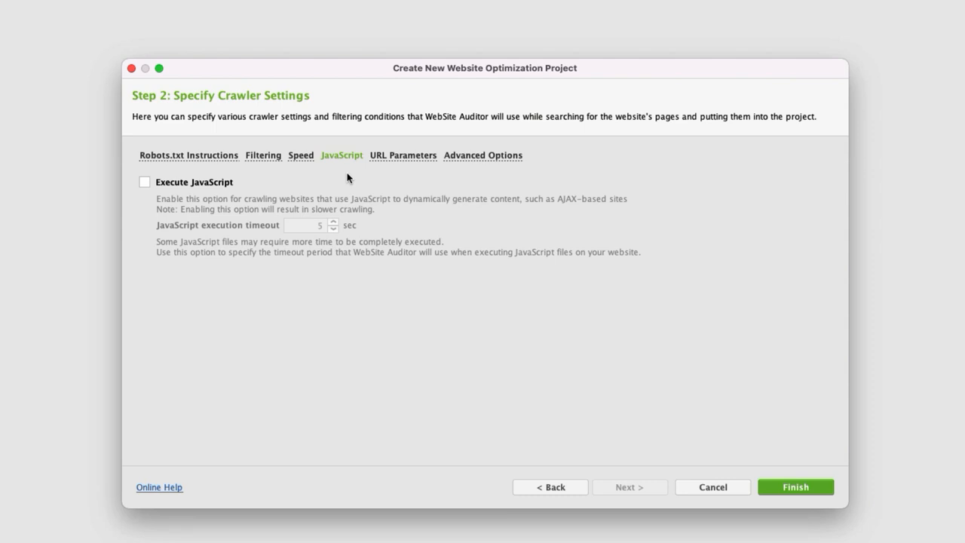
pyautogui.click(386, 160)
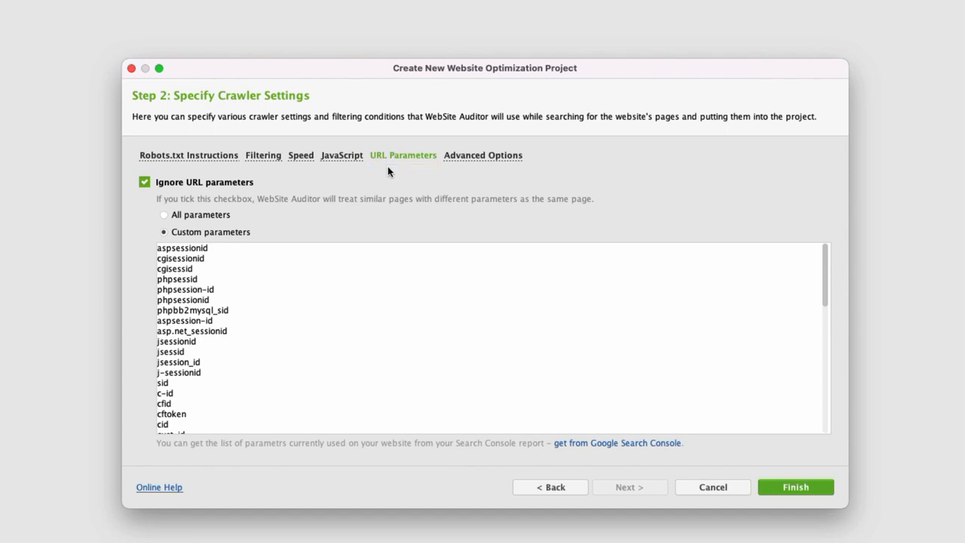
pyautogui.click(494, 157)
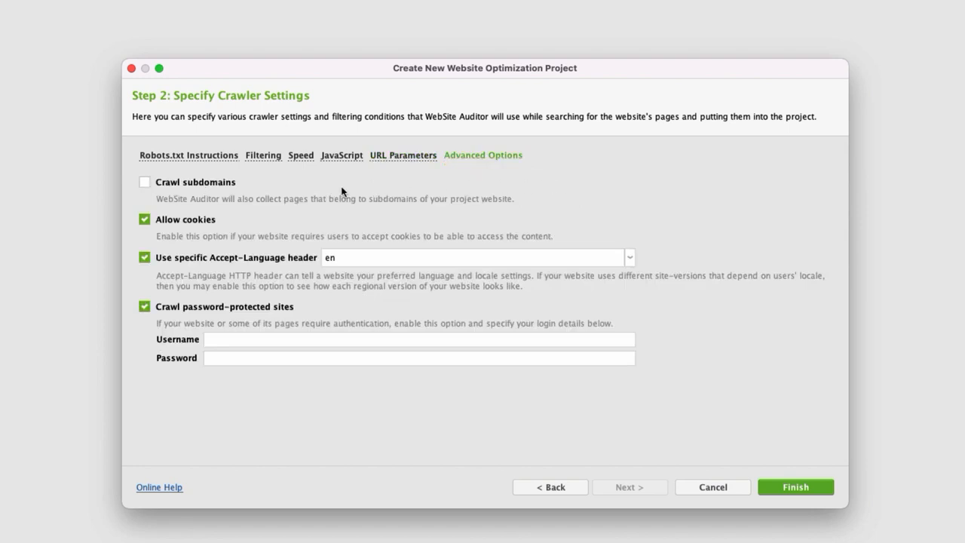
# Toggle the cookies and Accept-Language header options off and back on, and browse the language list, keeping en.
pyautogui.click(146, 220)
pyautogui.click(145, 220)
pyautogui.click(145, 258)
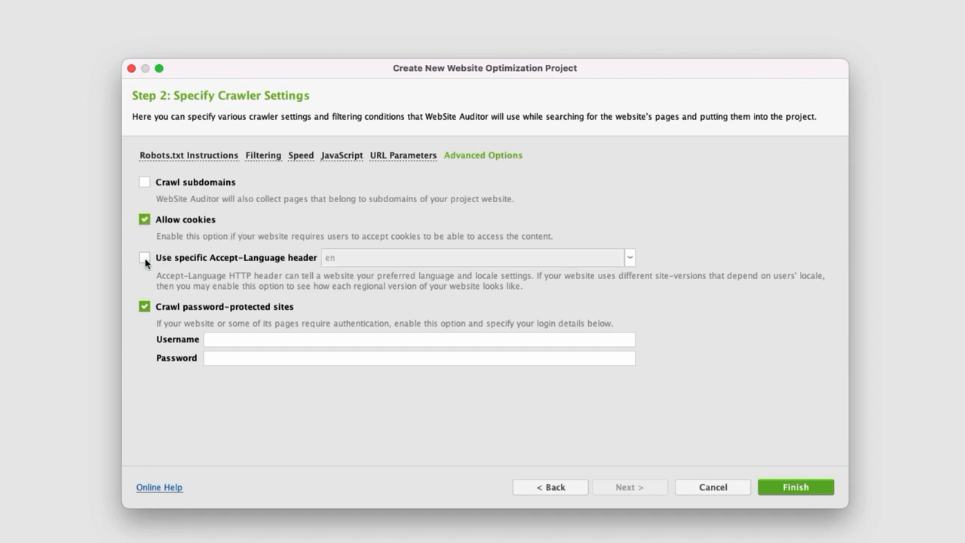
pyautogui.click(144, 258)
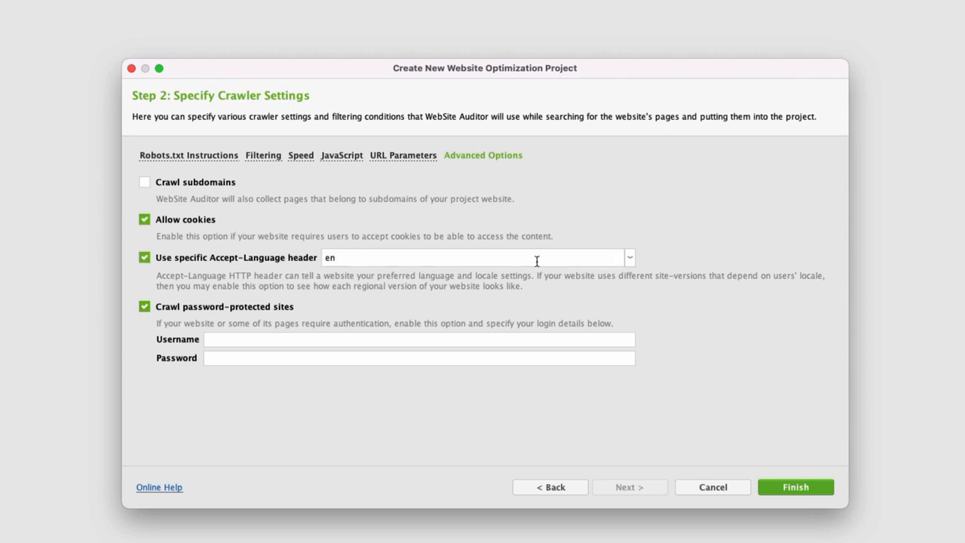
pyautogui.click(631, 258)
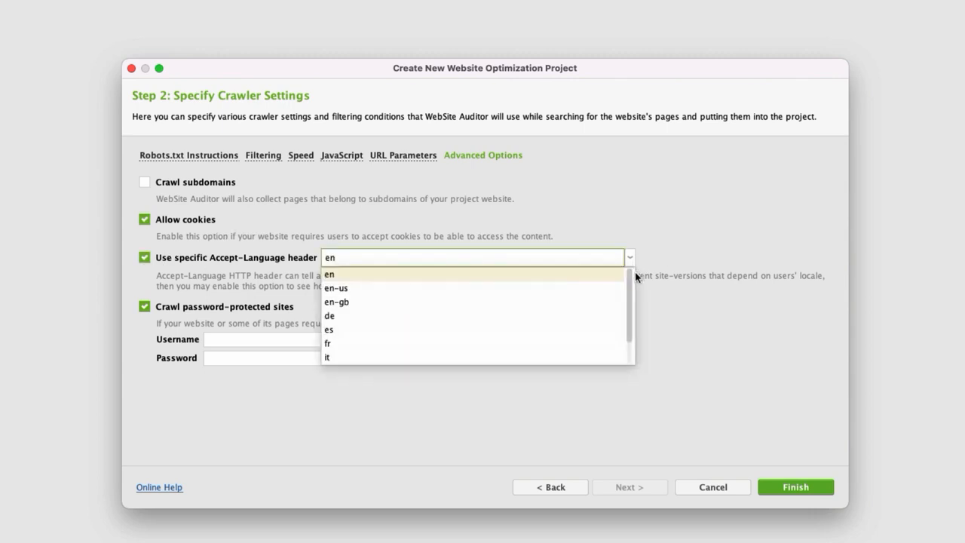
pyautogui.moveTo(633, 273)
pyautogui.mouseDown()
pyautogui.moveTo(626, 321)
pyautogui.moveTo(625, 274)
pyautogui.mouseUp()
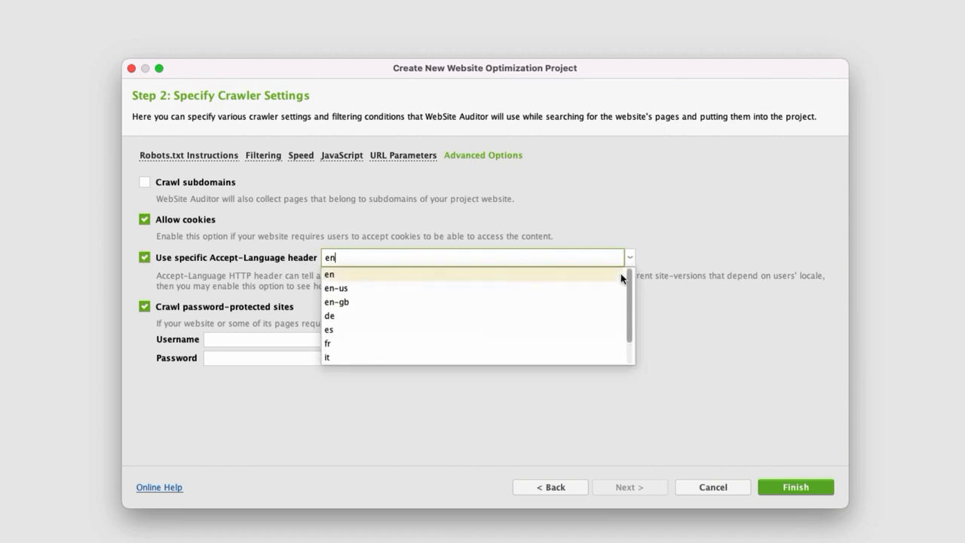
pyautogui.click(684, 237)
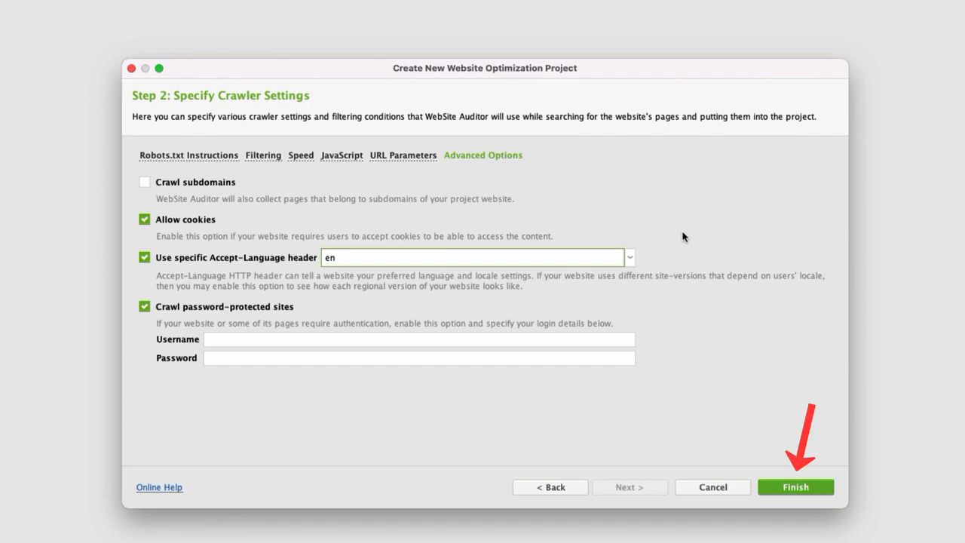
# Finish creating the website project with the chosen crawler settings.
pyautogui.click(800, 487)
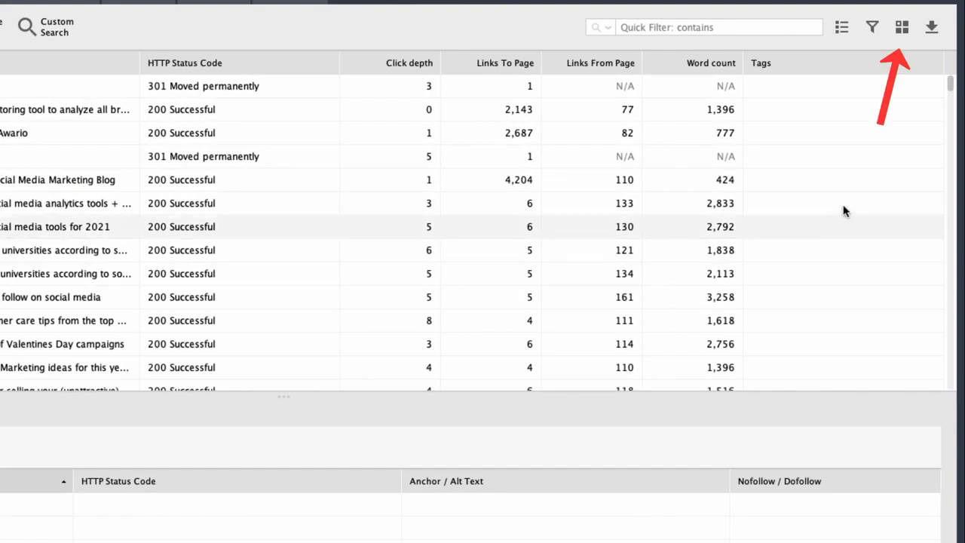
# Add the Canonical URL column to the All pages workspace.
pyautogui.click(902, 29)
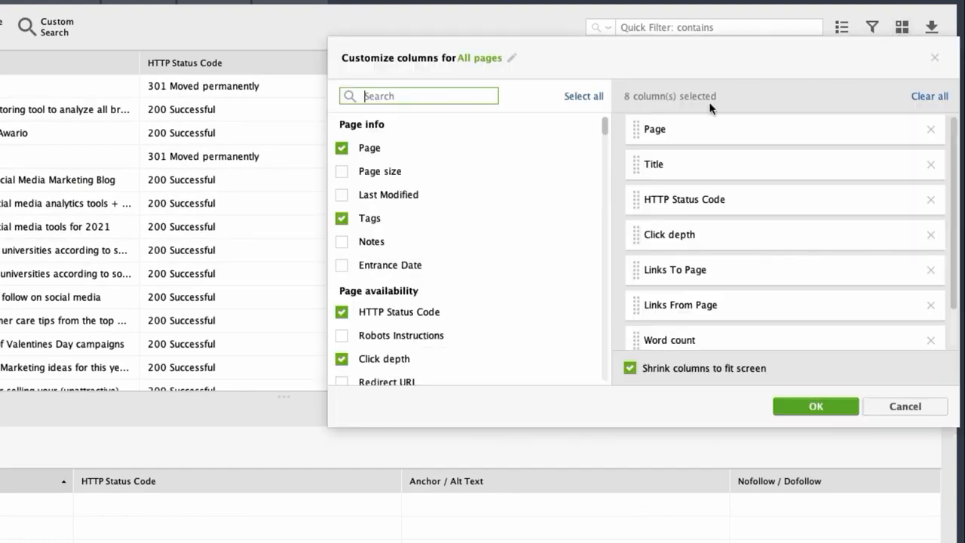
pyautogui.moveTo(606, 133); pyautogui.dragTo(601, 149)
pyautogui.click(342, 246)
pyautogui.click(800, 405)
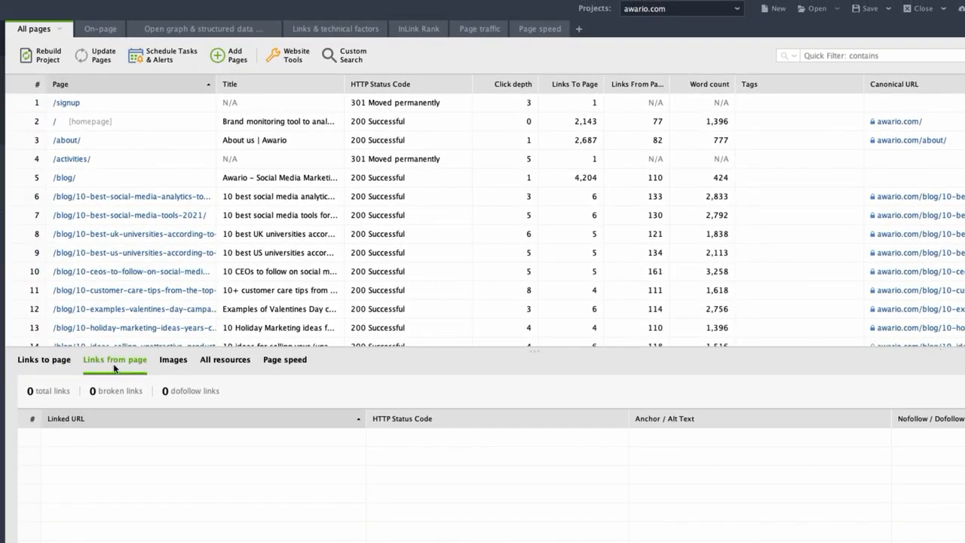
# Examine the links to and from the /blog/10-best-social-media-analytics-tools/ page, plus its images and all resources.
pyautogui.click(44, 359)
pyautogui.click(97, 203)
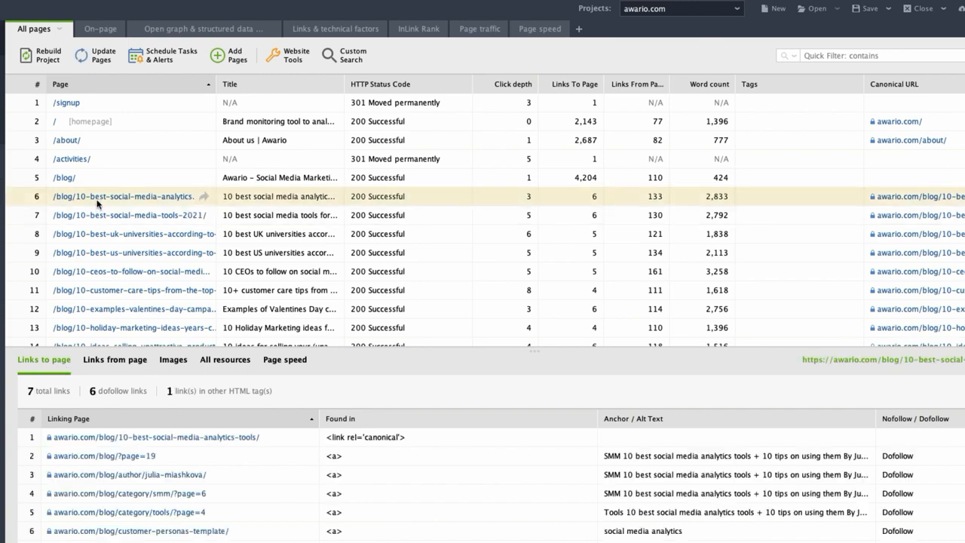
pyautogui.click(112, 362)
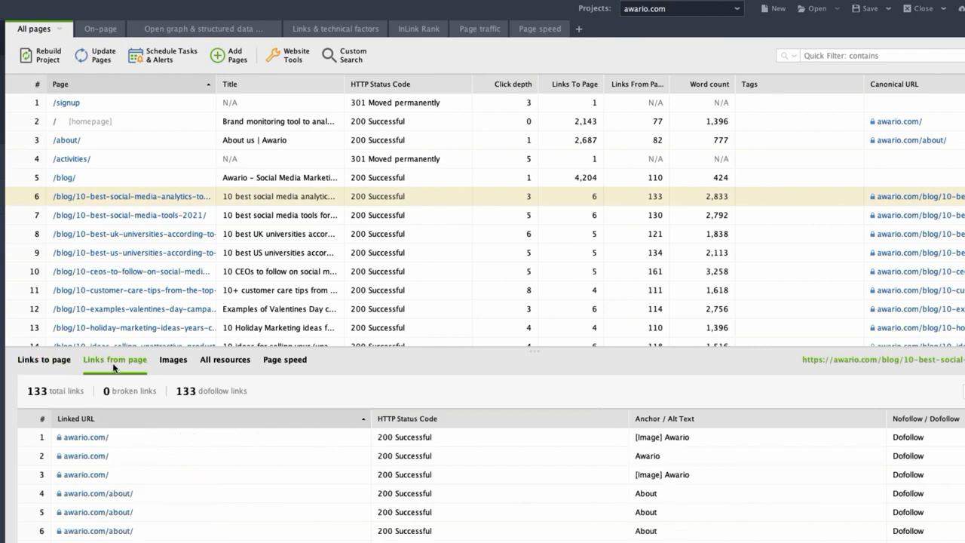
pyautogui.click(172, 362)
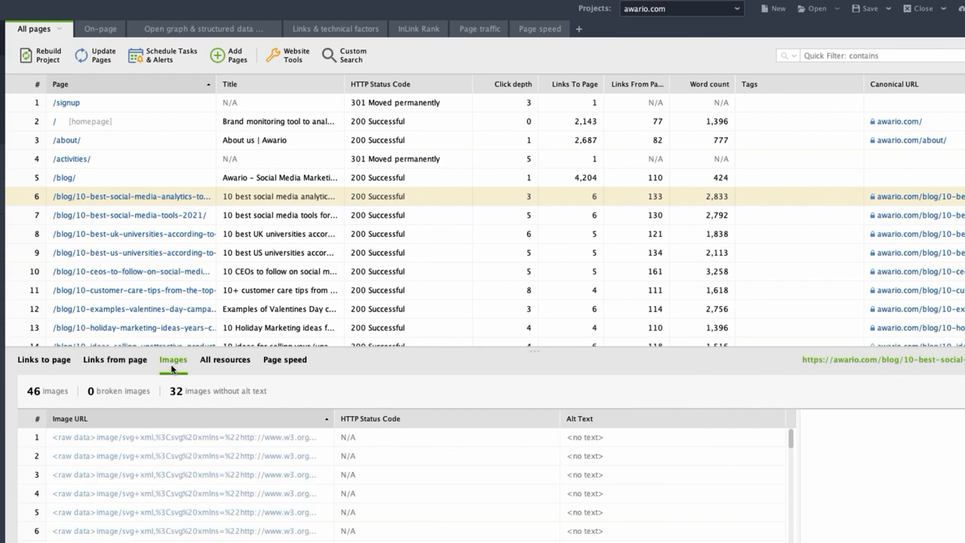
pyautogui.click(211, 365)
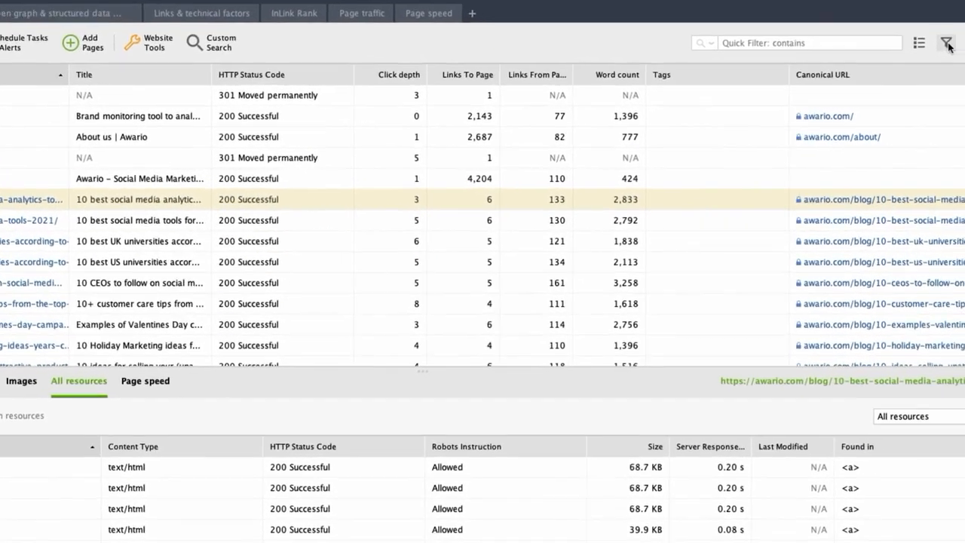
# Look through the filter conditions available for the All pages workspace and leave without applying a filter.
pyautogui.click(947, 44)
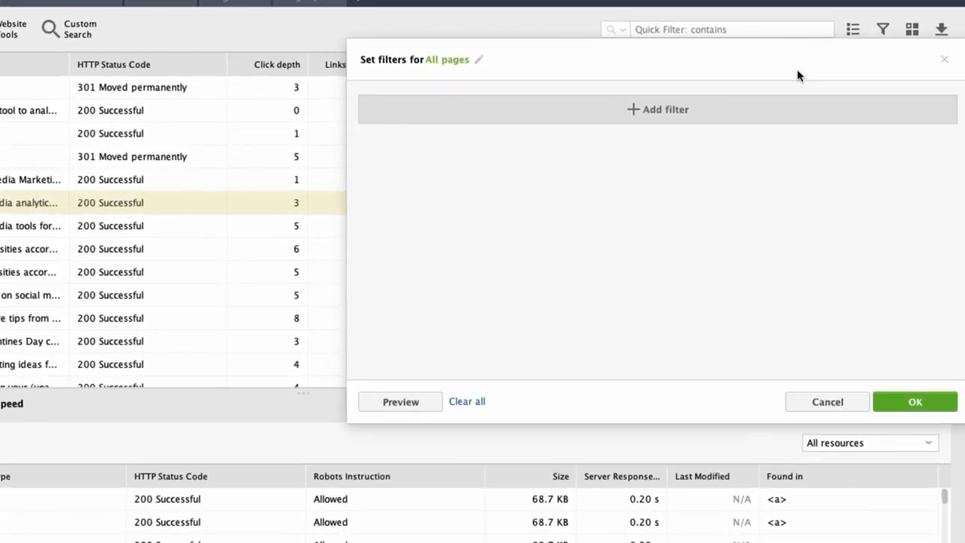
pyautogui.click(666, 108)
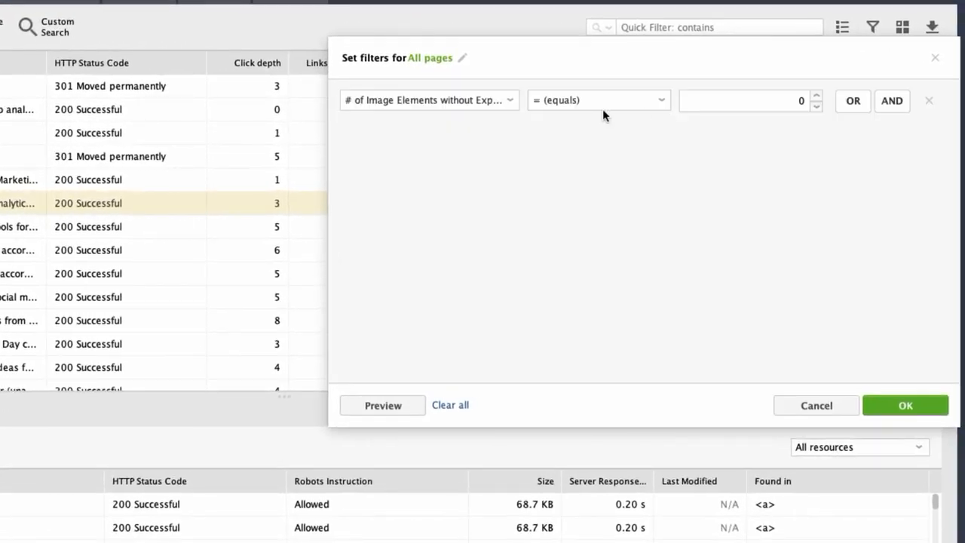
pyautogui.click(512, 100)
pyautogui.moveTo(661, 156); pyautogui.dragTo(661, 195)
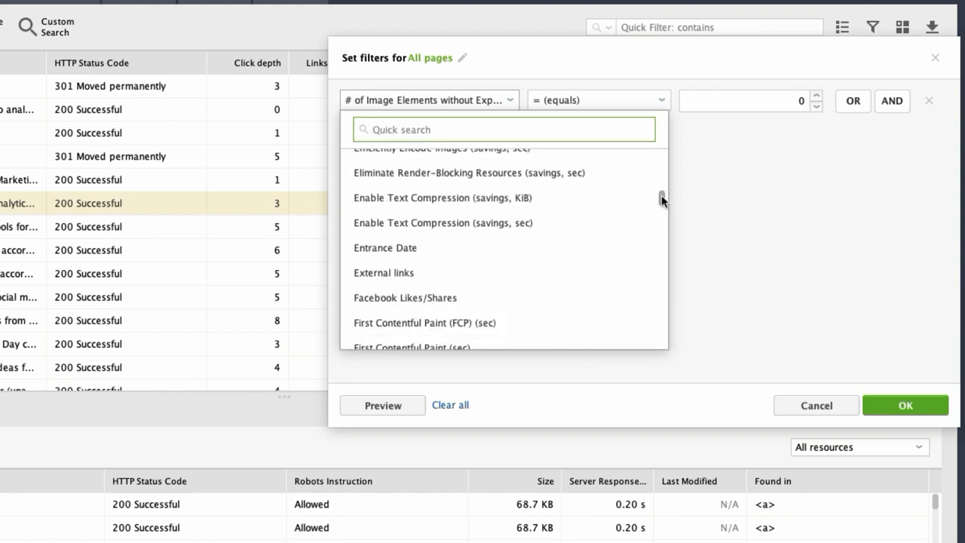
pyautogui.click(746, 207)
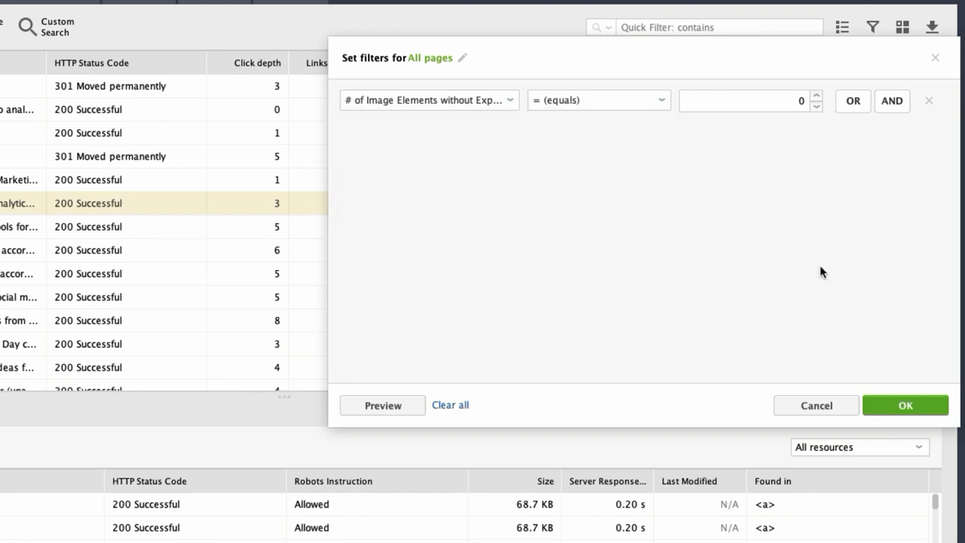
pyautogui.click(798, 409)
# Filter the All pages list for entries containing "buy", and clear the quick filter.
pyautogui.click(697, 28)
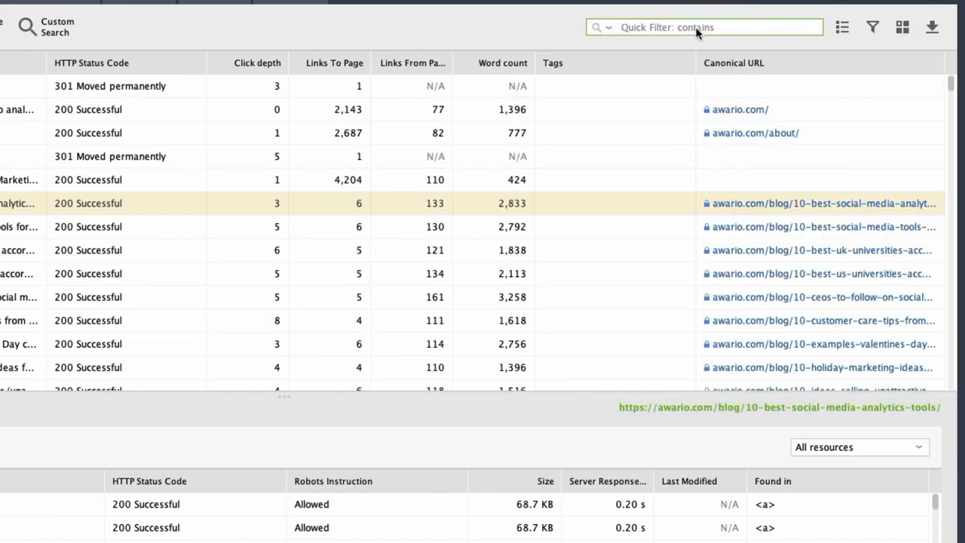
pyautogui.write('buy')
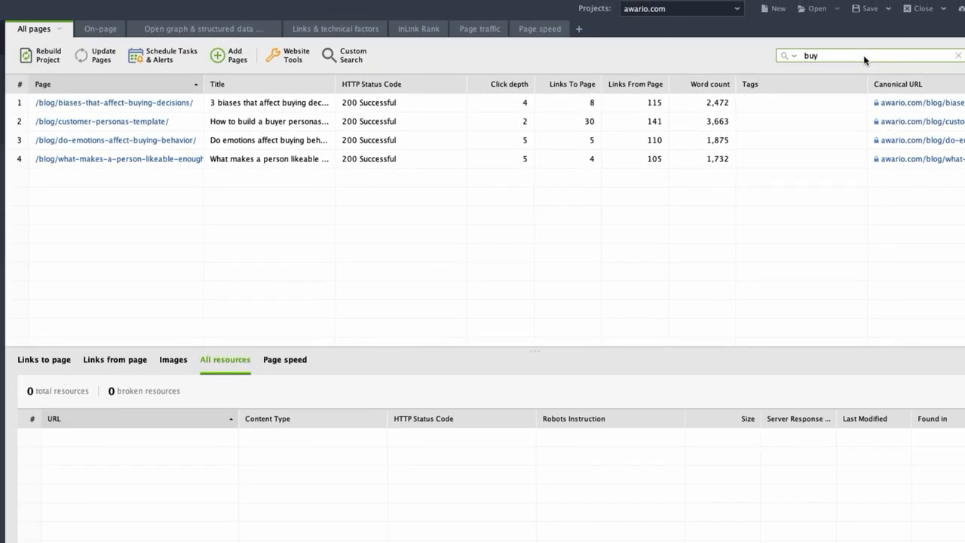
pyautogui.click(958, 56)
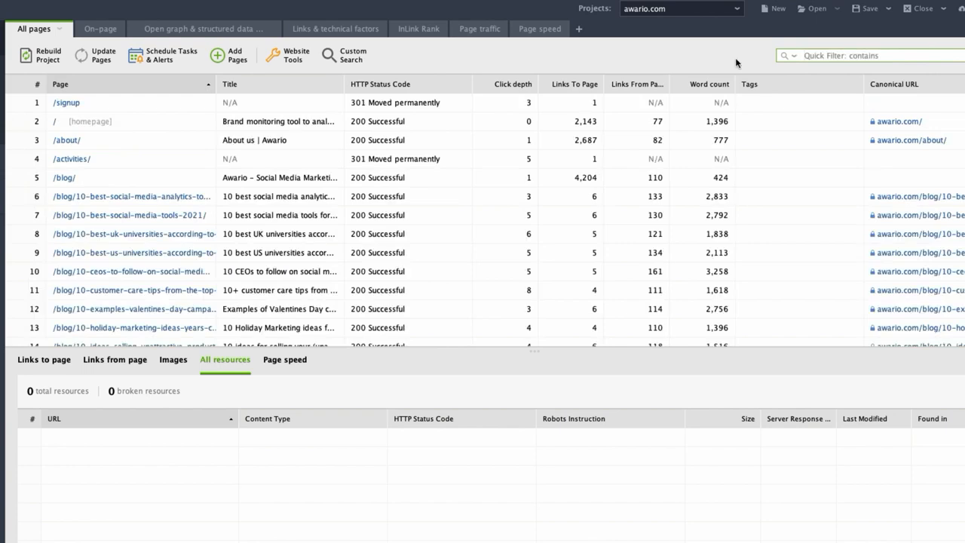
# View the On-page, Open graph & structured data, Links & technical factors and InLink Rank workspaces.
pyautogui.click(107, 34)
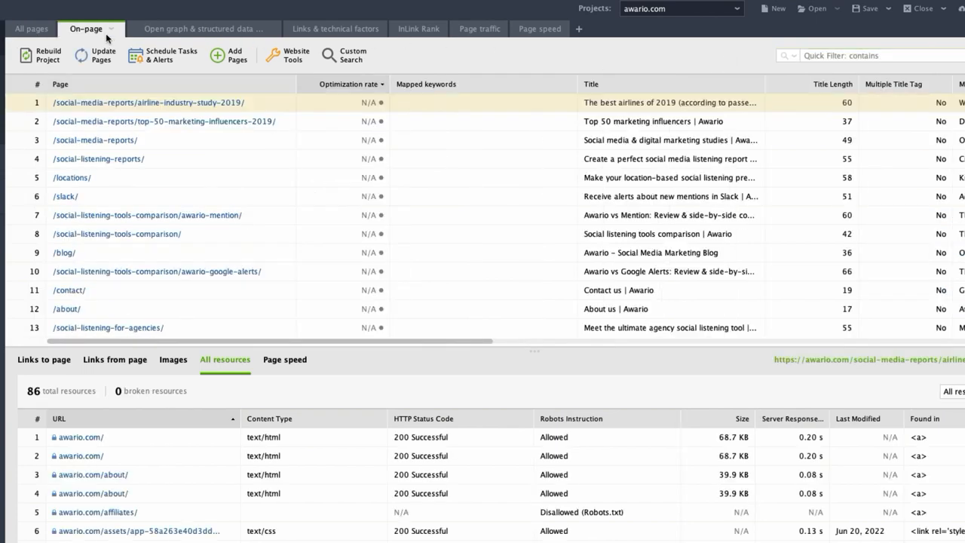
pyautogui.click(245, 34)
pyautogui.click(344, 33)
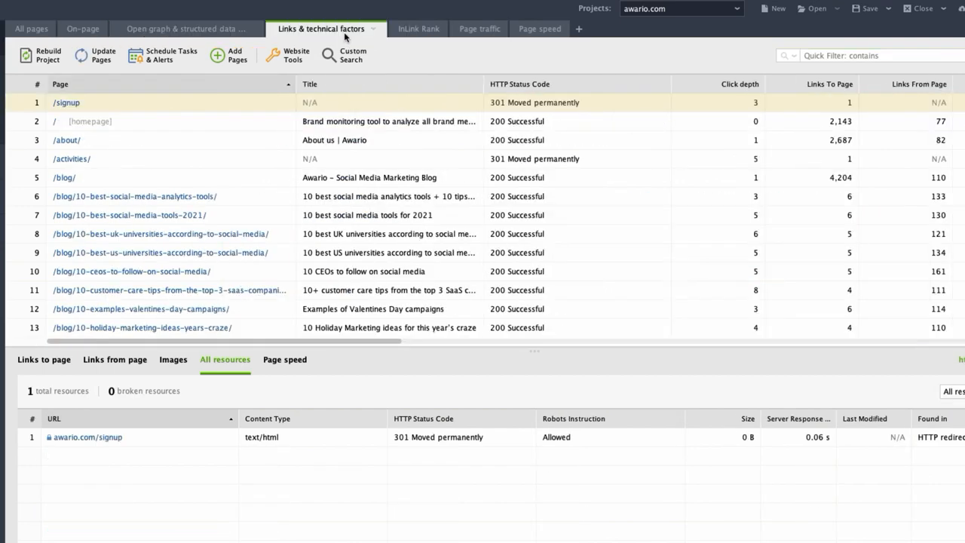
pyautogui.click(437, 34)
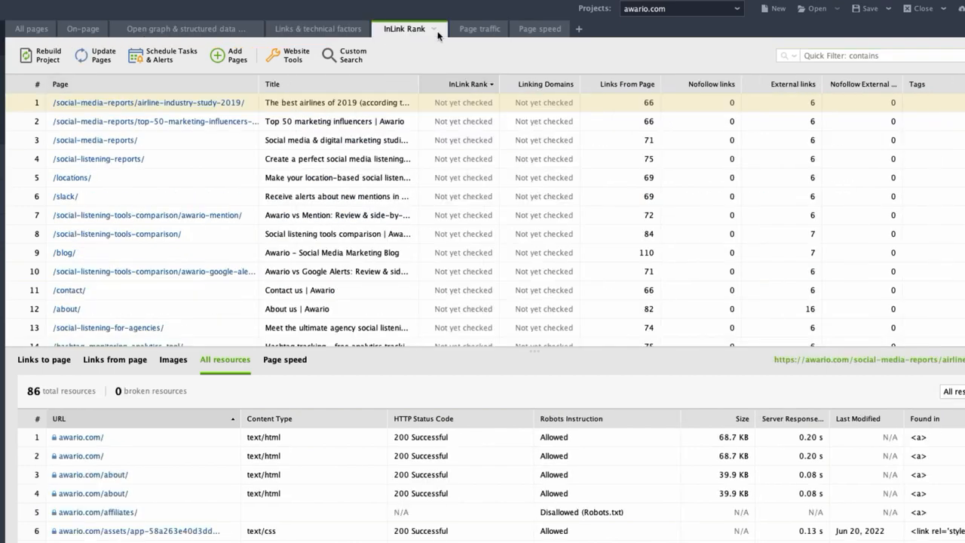
# Add a new workspace to the Pages section.
pyautogui.click(579, 29)
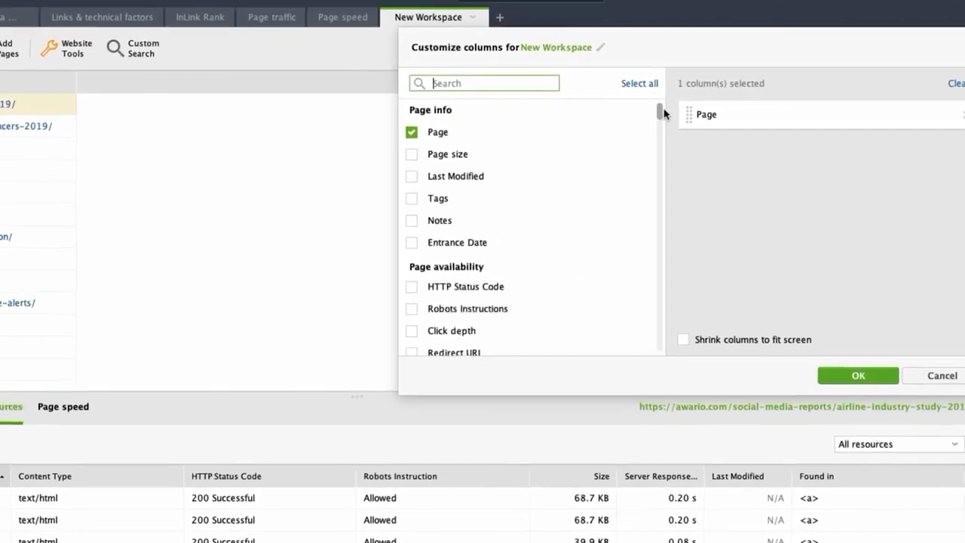
pyautogui.moveTo(664, 112); pyautogui.dragTo(610, 112)
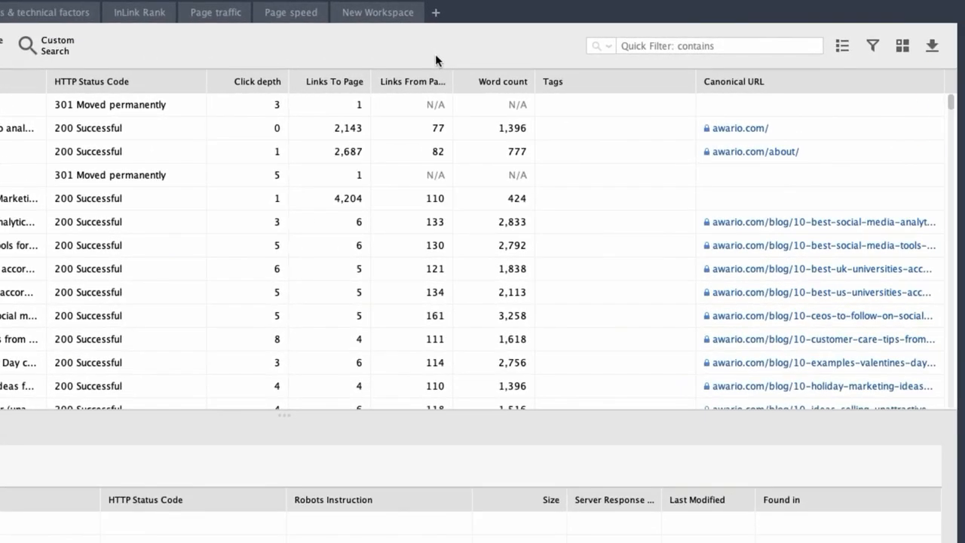
# Check the file type options for exporting all records from the All pages table, and cancel the export.
pyautogui.click(933, 48)
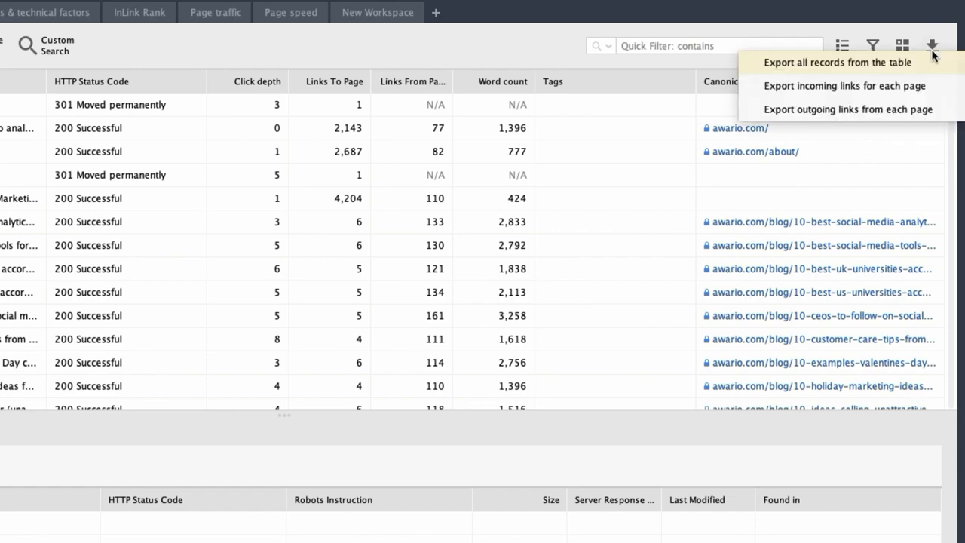
pyautogui.click(920, 66)
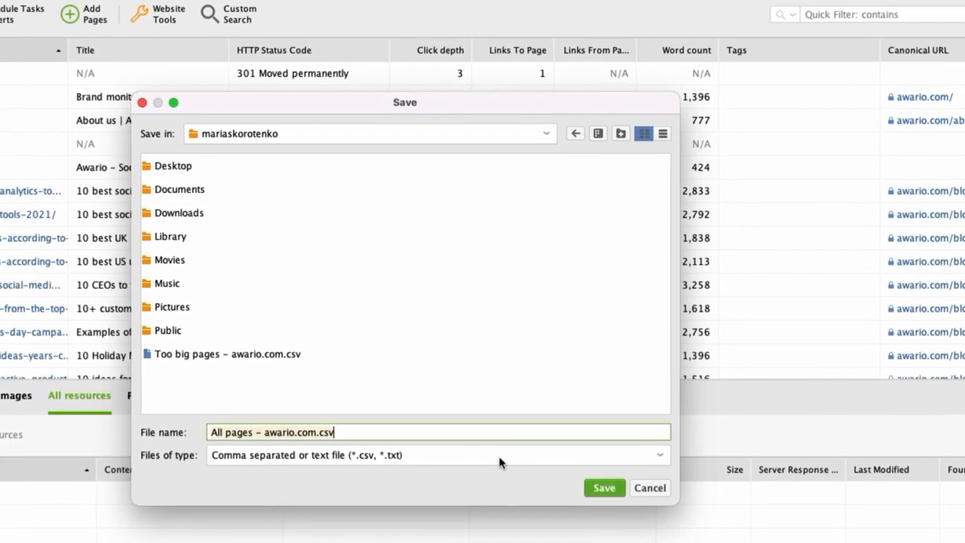
pyautogui.click(409, 471)
pyautogui.click(403, 501)
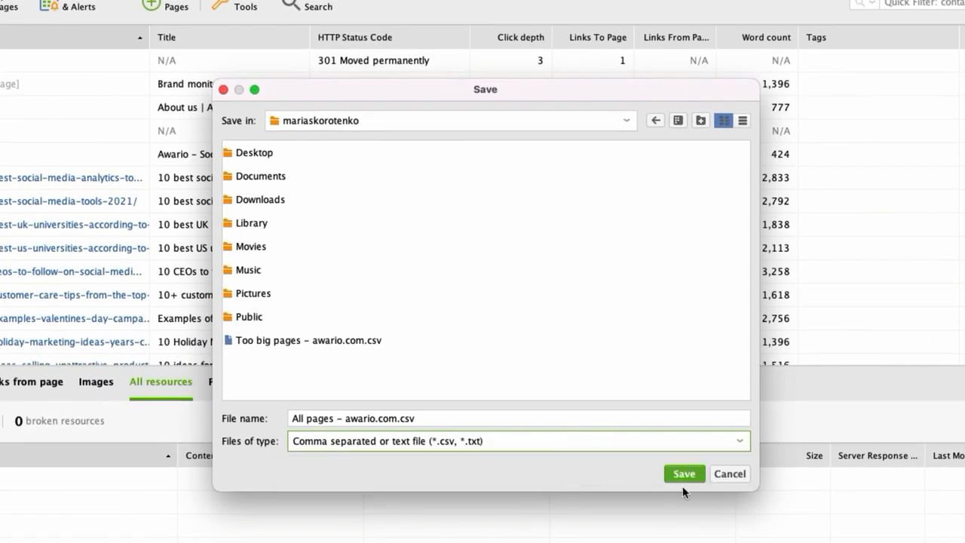
pyautogui.click(731, 475)
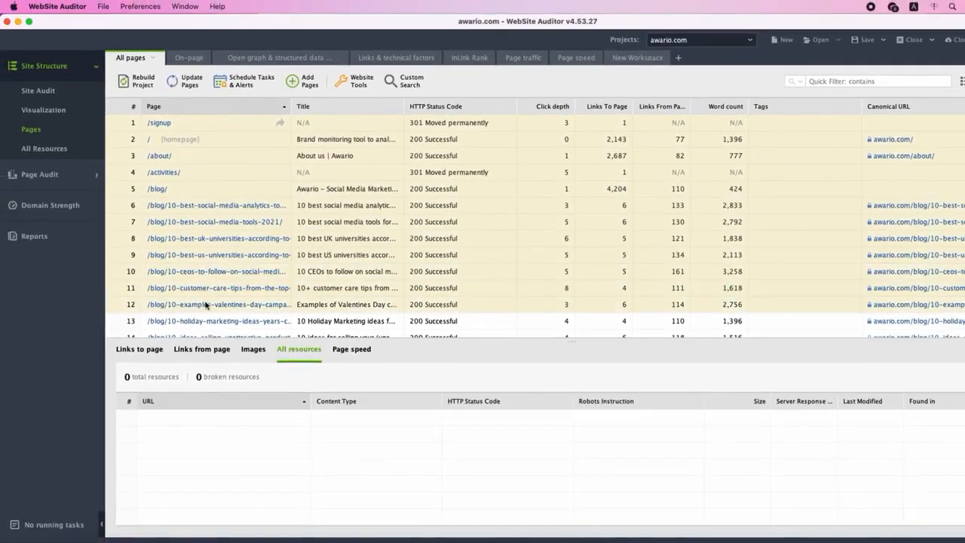
# Copy all columns of the first 12 pages and paste them at cell A1 of the blank Google Sheets spreadsheet.
pyautogui.rightClick(157, 280)
pyautogui.moveTo(248, 445)
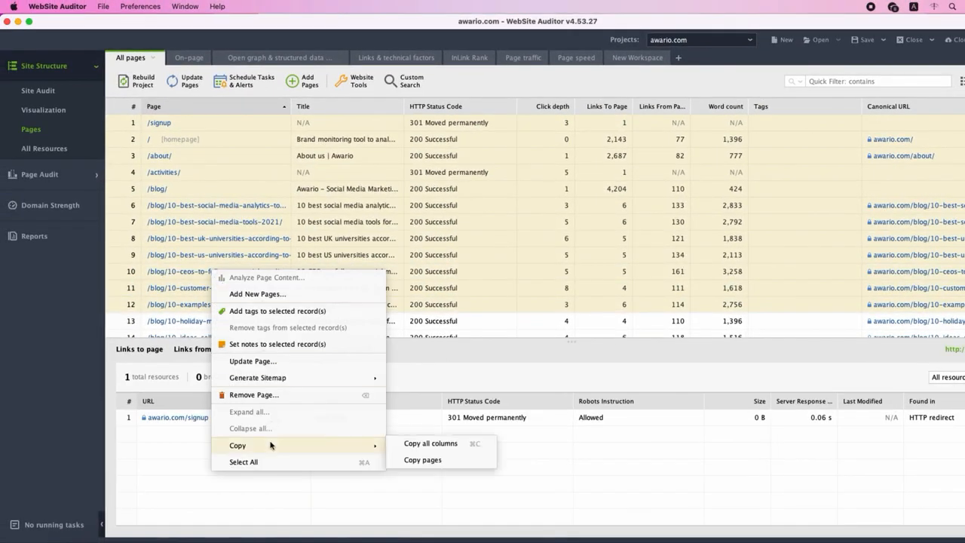
pyautogui.click(437, 446)
pyautogui.click(155, 541)
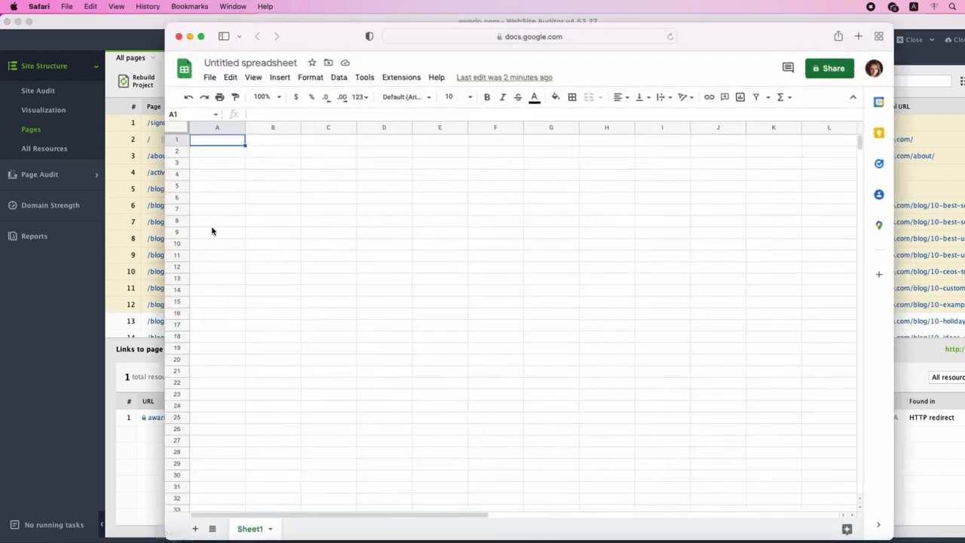
pyautogui.rightClick(232, 141)
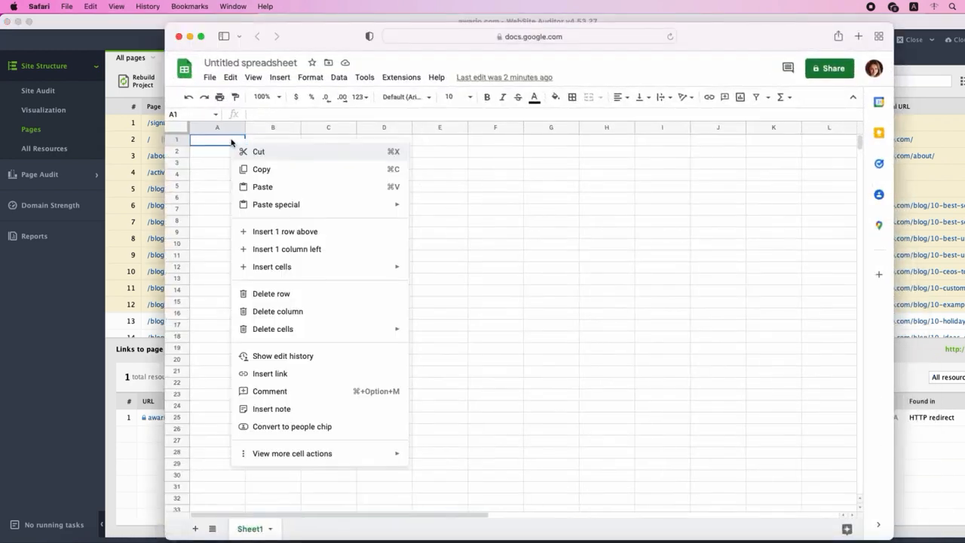
pyautogui.click(261, 189)
pyautogui.click(319, 379)
# Switch back to WebSite Auditor and view the Site Audit factors by Error, Warning and Info status, ending with the full list.
pyautogui.click(121, 326)
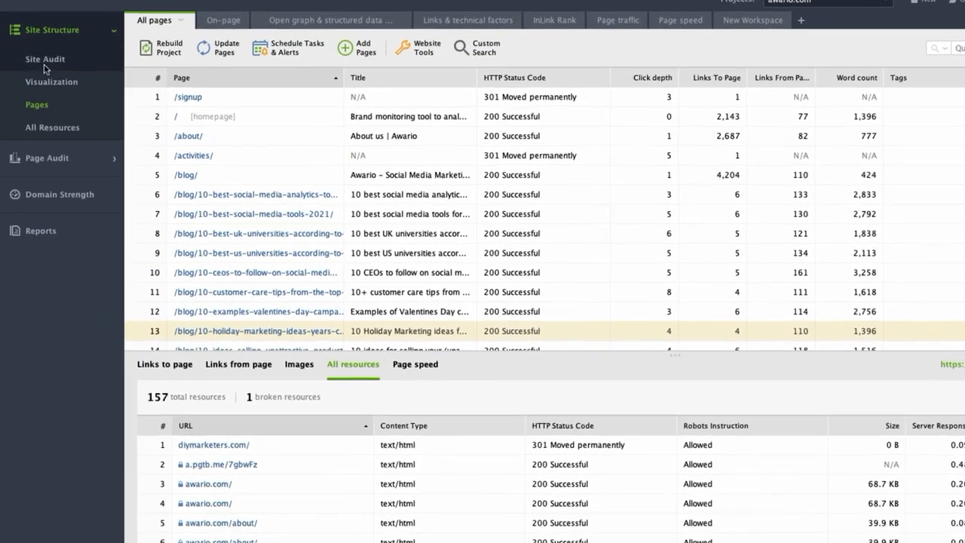
pyautogui.click(44, 63)
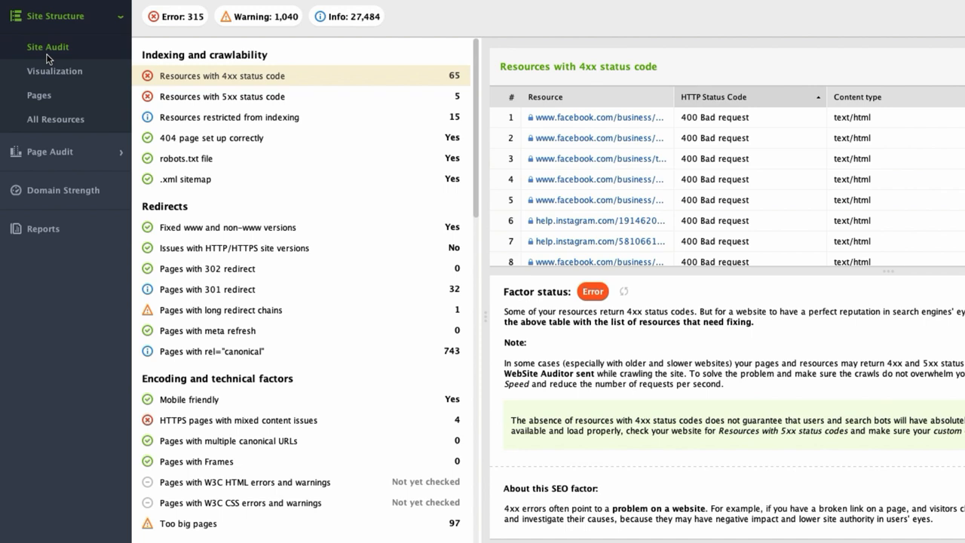
pyautogui.click(349, 19)
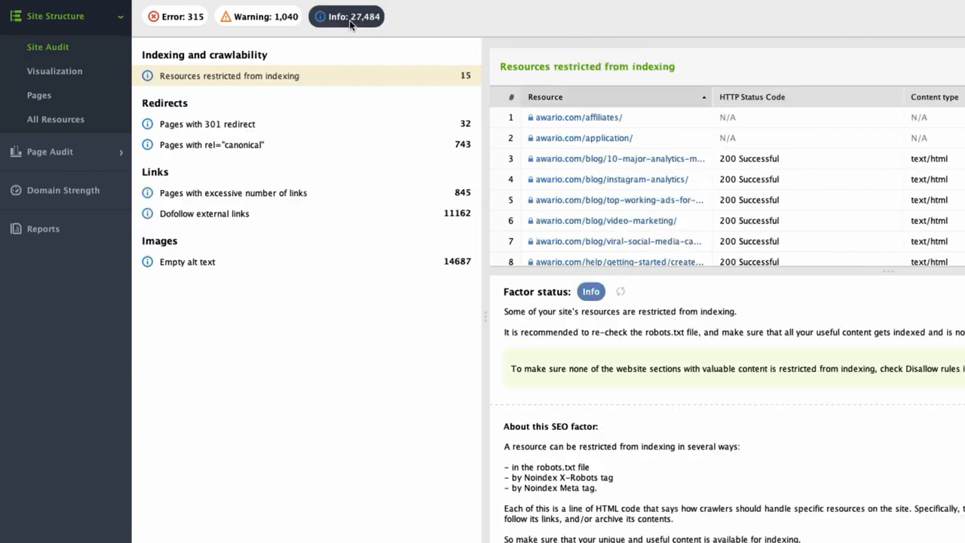
pyautogui.click(252, 25)
pyautogui.click(173, 28)
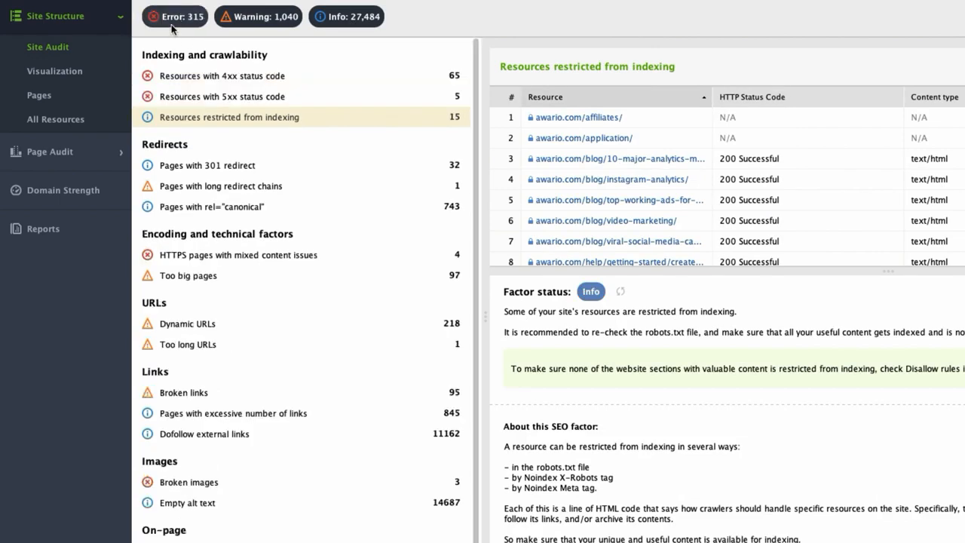
pyautogui.click(172, 28)
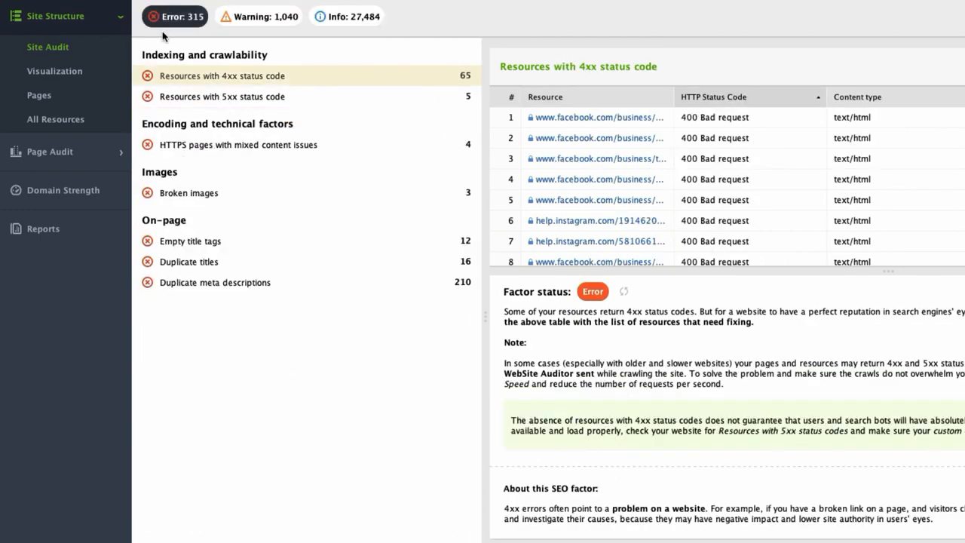
pyautogui.click(245, 30)
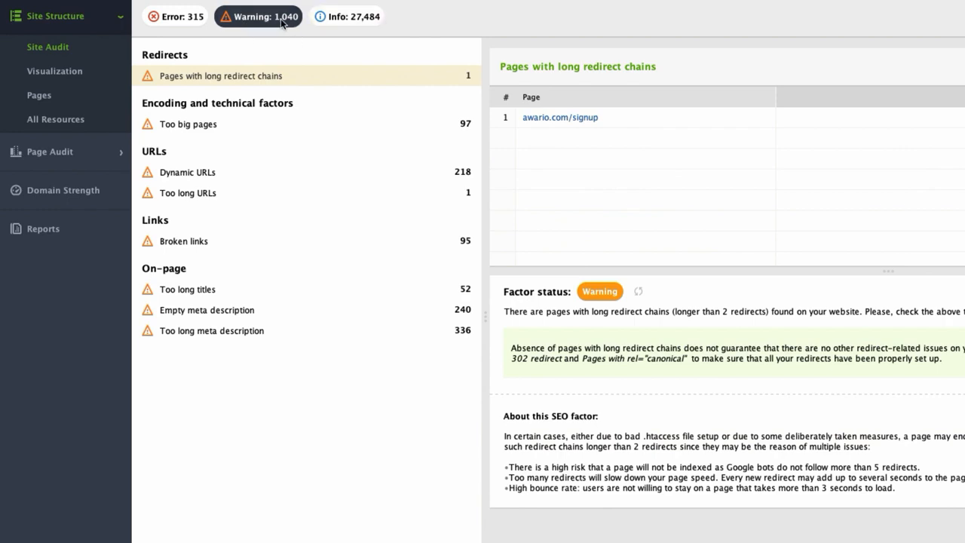
pyautogui.click(334, 17)
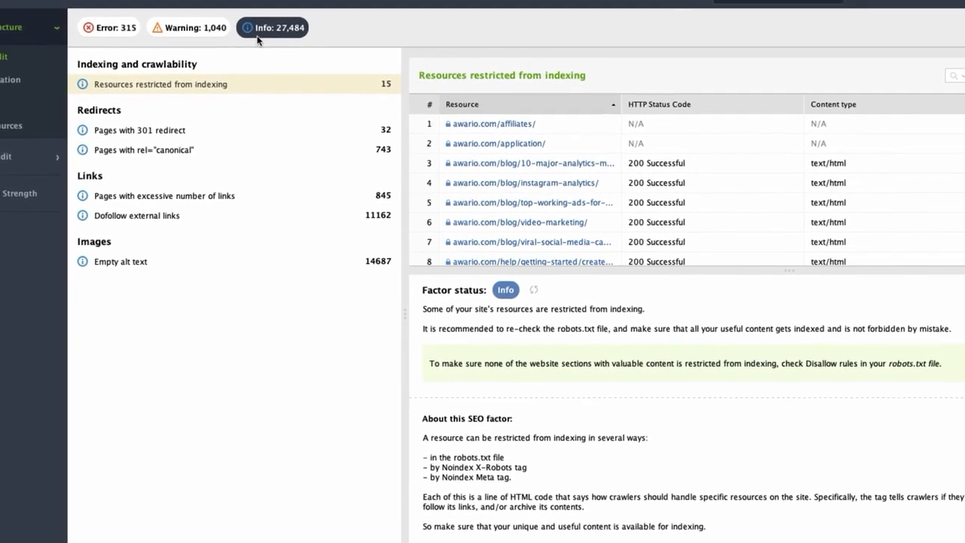
pyautogui.click(257, 38)
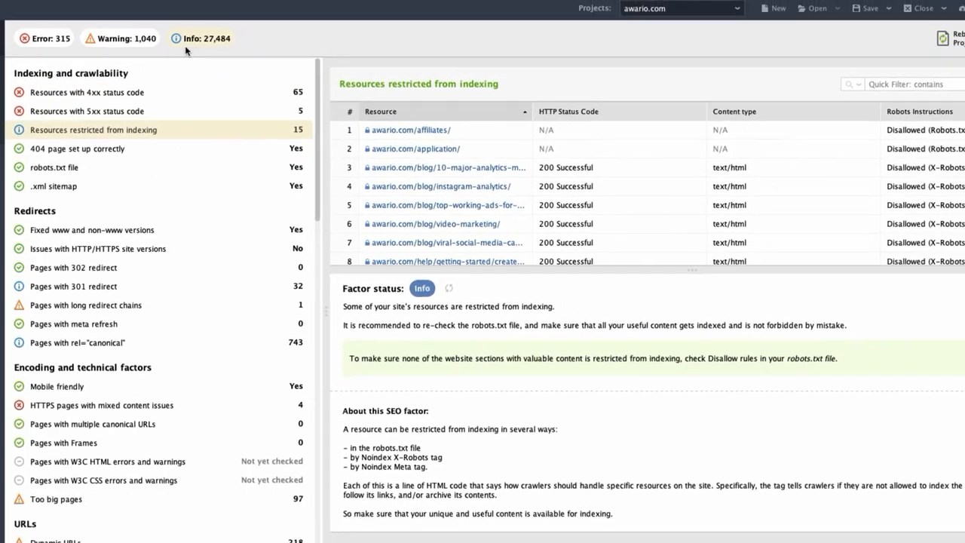
# Examine the Site Audit details for the 404 page setup, pages with long redirect chains and HTTPS pages with mixed content issues.
pyautogui.click(105, 155)
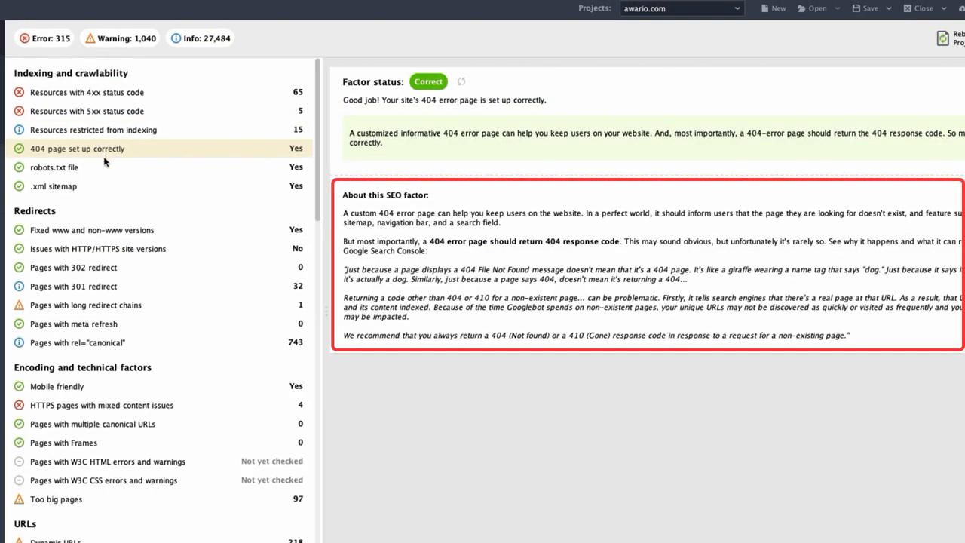
pyautogui.click(100, 308)
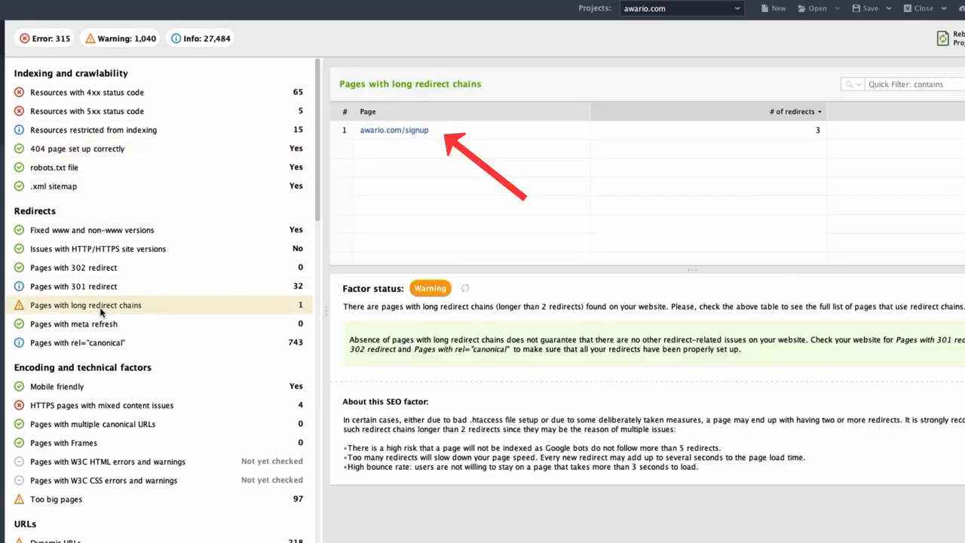
pyautogui.click(120, 409)
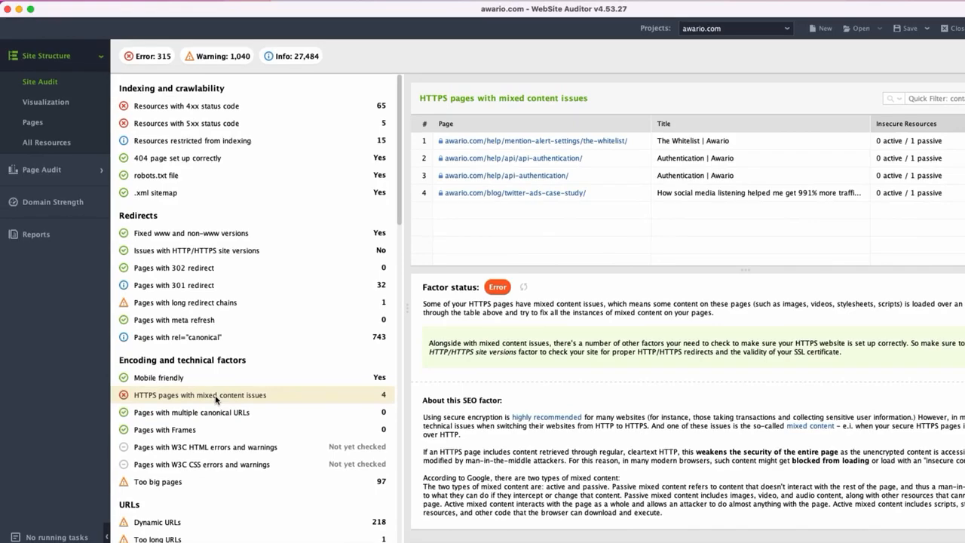
# Review the page selection and publishing options for a sitemap of all pages, and cancel its creation.
pyautogui.click(32, 123)
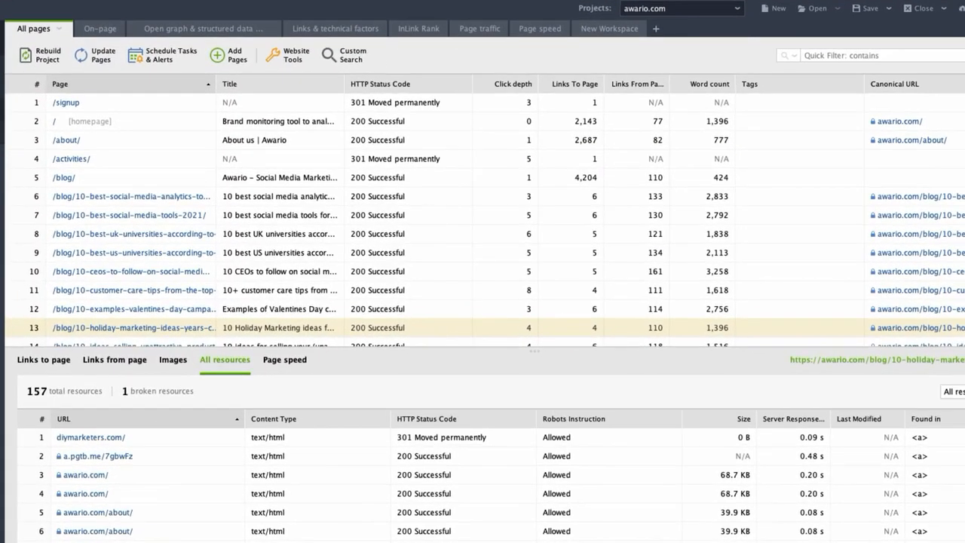
pyautogui.click(281, 61)
pyautogui.click(295, 75)
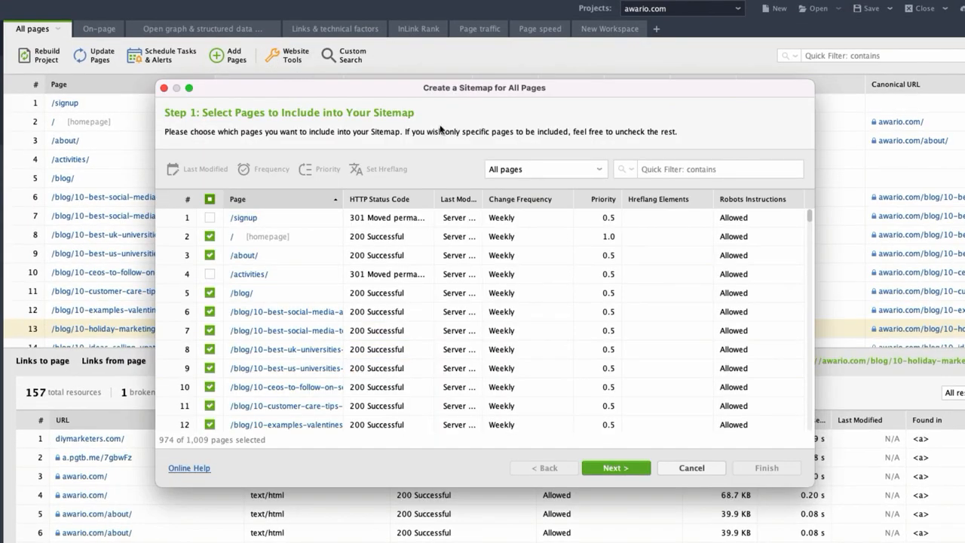
pyautogui.scroll(-15, 812, 220)
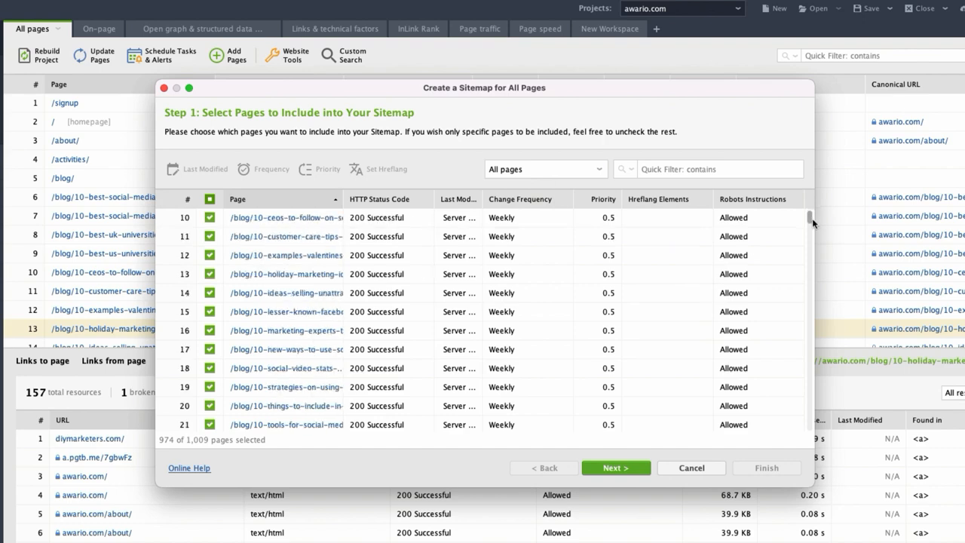
pyautogui.moveTo(814, 227); pyautogui.dragTo(811, 215)
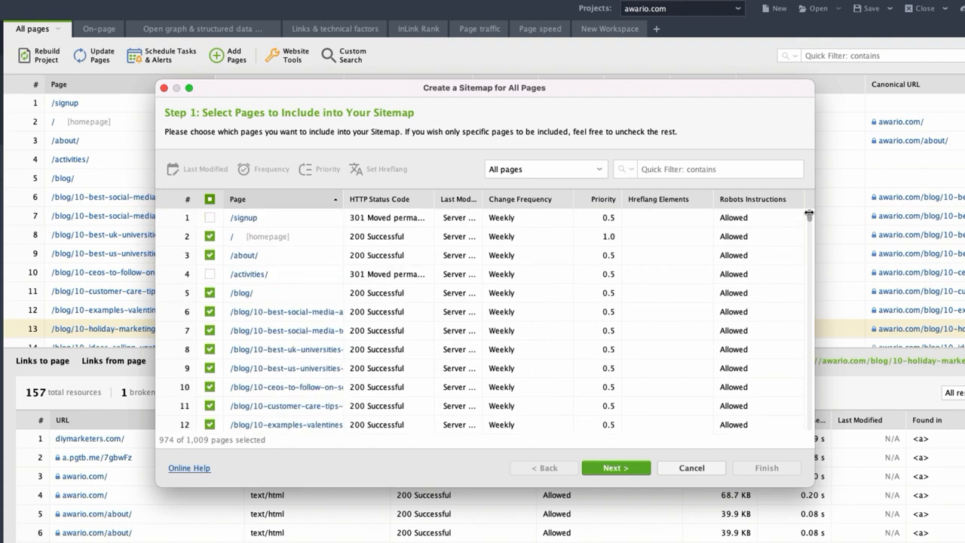
pyautogui.click(619, 471)
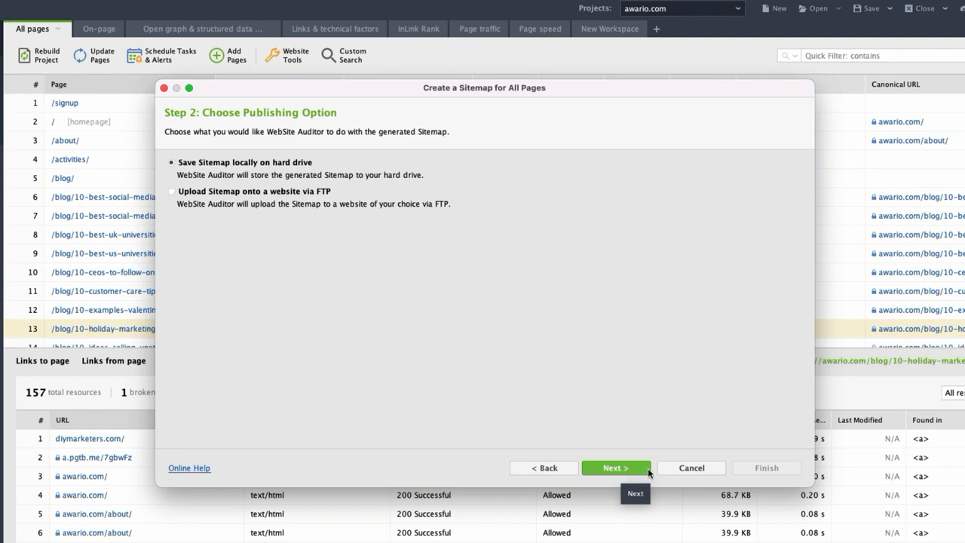
pyautogui.click(677, 468)
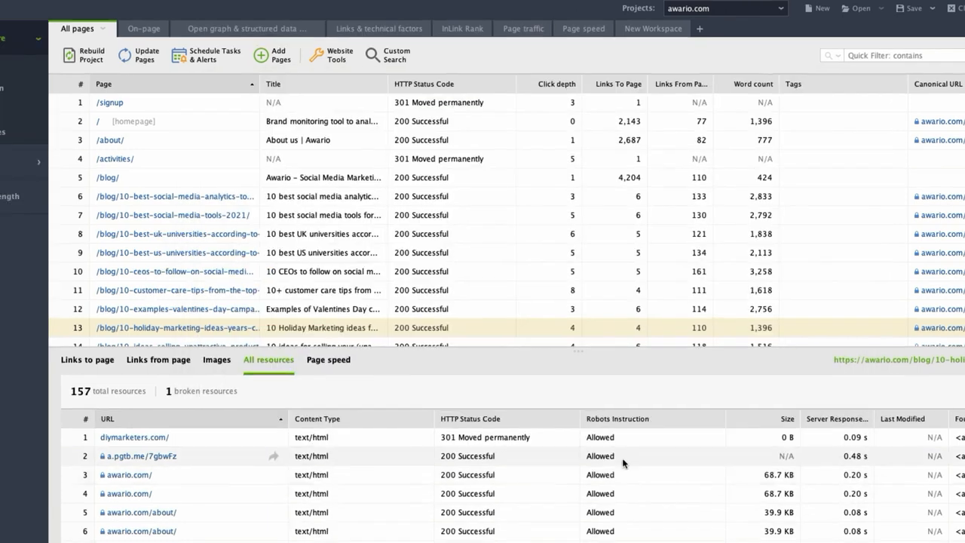
# Fetch the site's robots.txt file from the server, review its rules and publishing options, and cancel its creation.
pyautogui.click(349, 60)
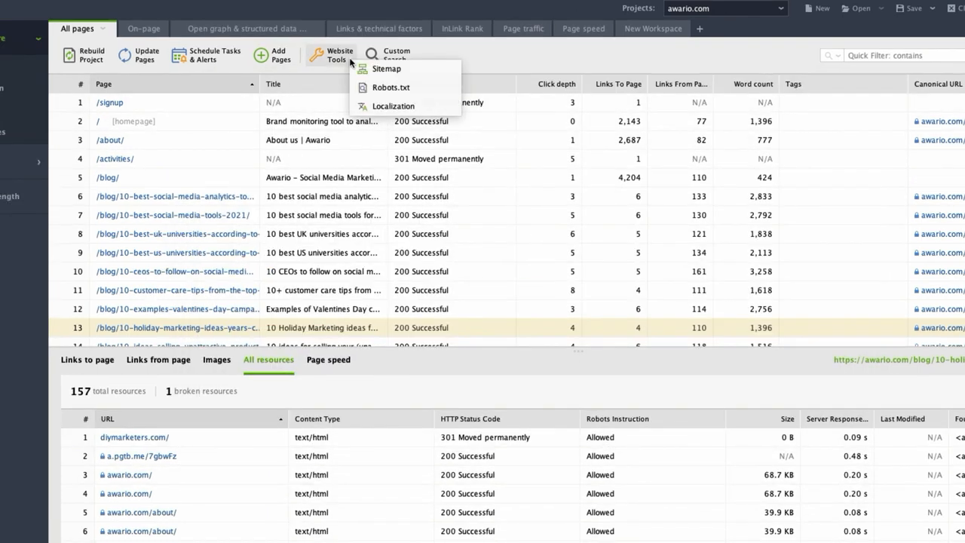
pyautogui.click(373, 88)
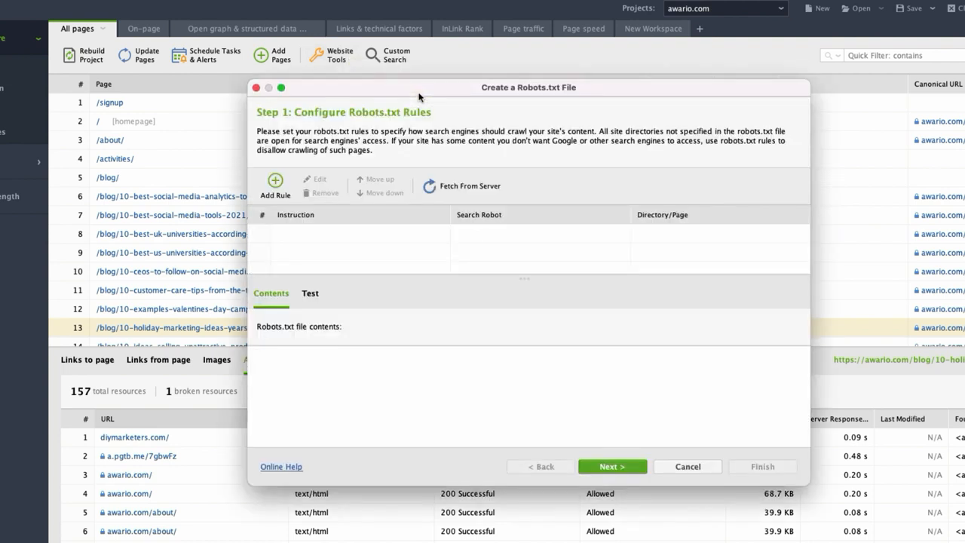
pyautogui.click(480, 197)
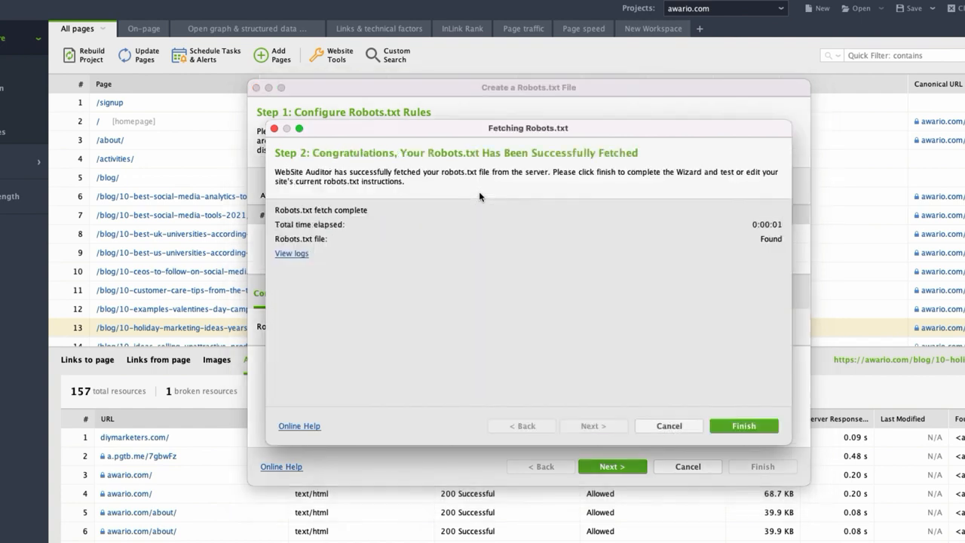
pyautogui.click(741, 424)
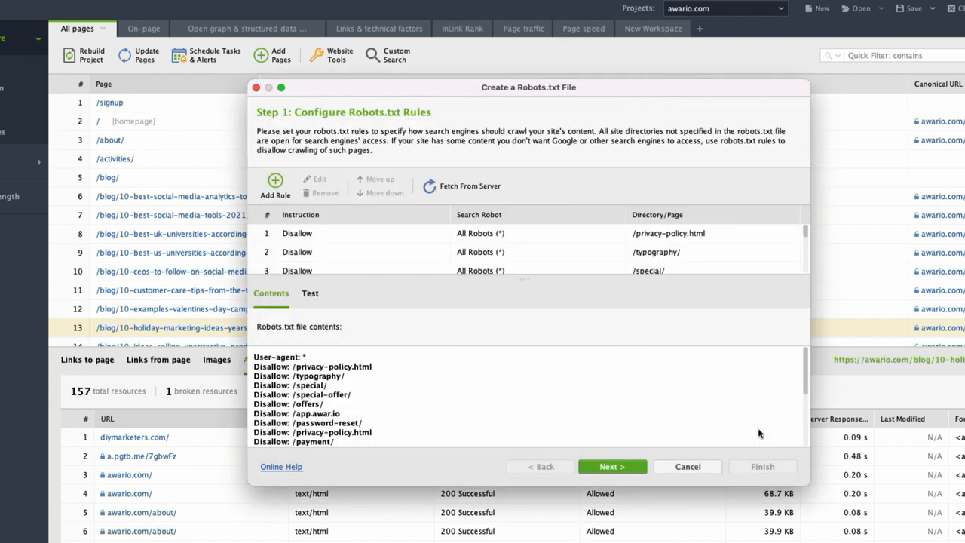
pyautogui.moveTo(806, 233)
pyautogui.mouseDown()
pyautogui.moveTo(810, 241)
pyautogui.moveTo(810, 228)
pyautogui.mouseUp()
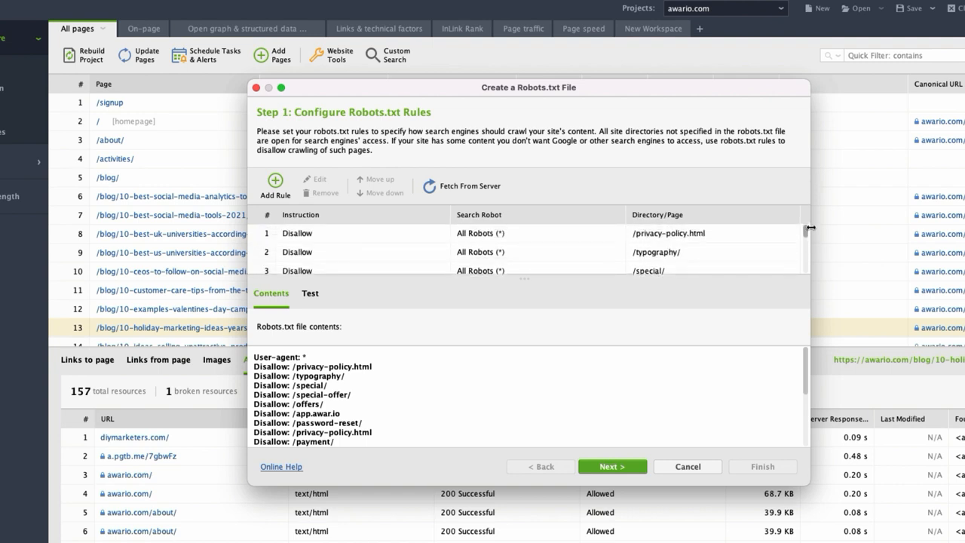
pyautogui.click(631, 468)
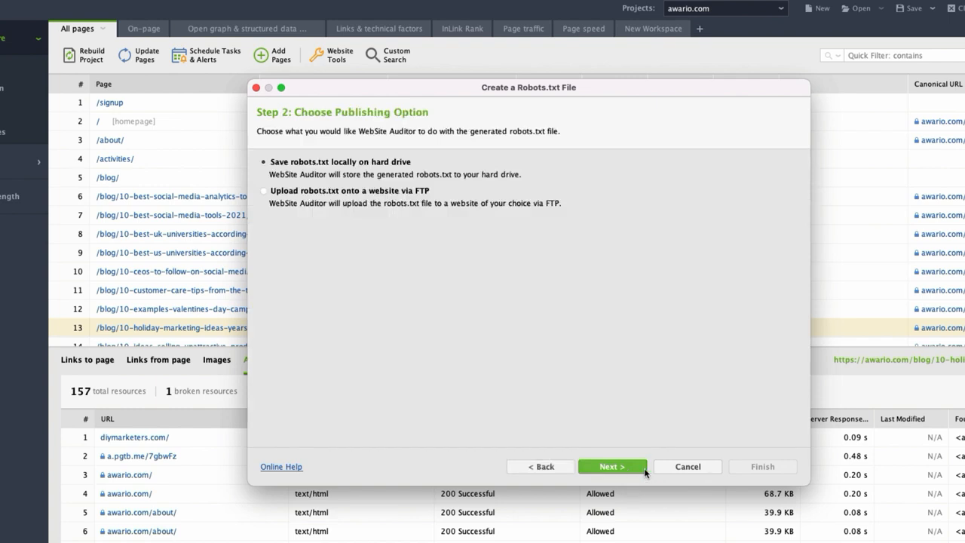
pyautogui.click(688, 467)
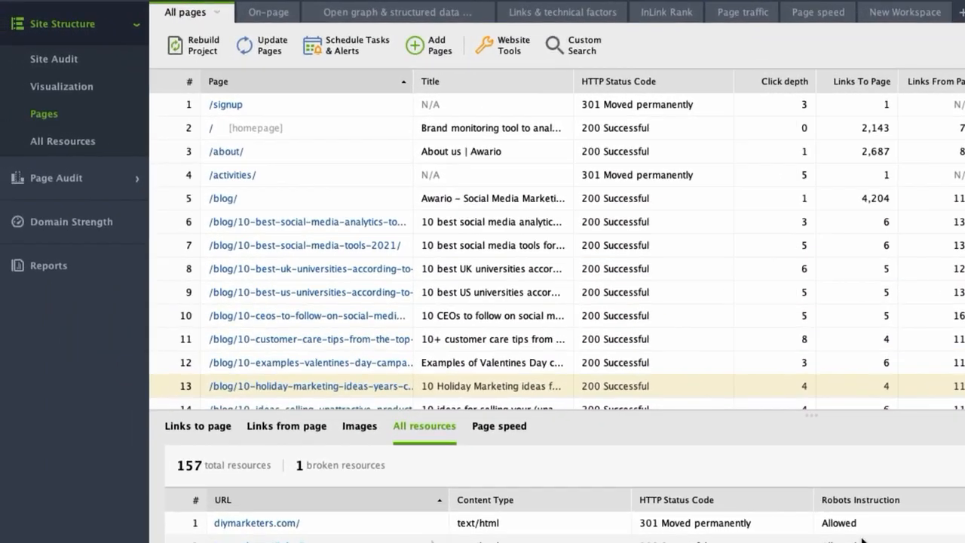
pyautogui.click(79, 88)
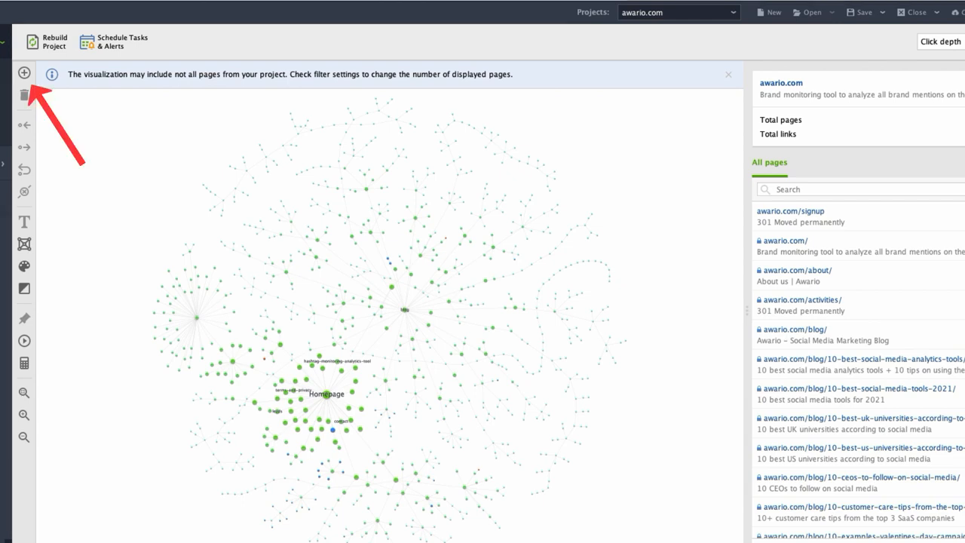
pyautogui.click(24, 73)
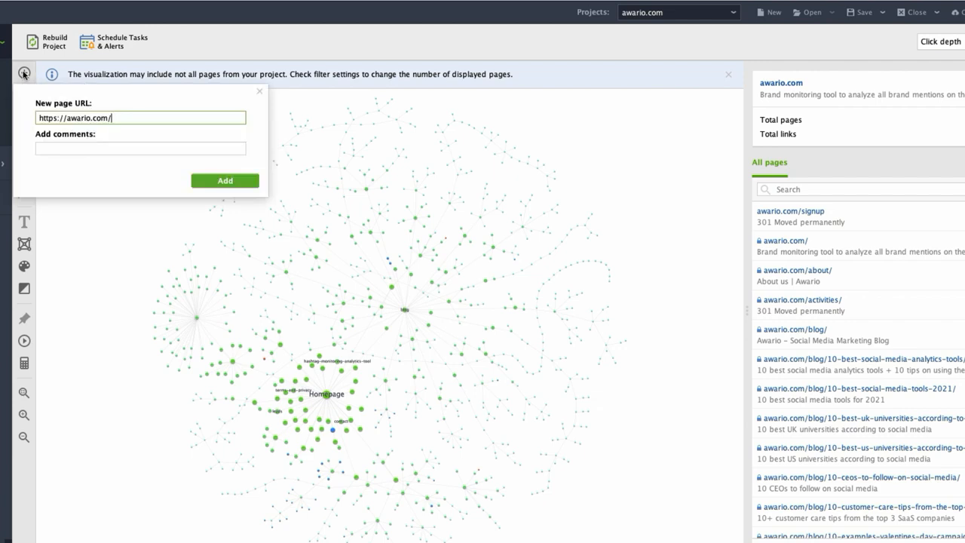
pyautogui.write('new-page.html')
pyautogui.press('Return')
# Add outgoing links from the new-page.html node to awario.com/, awario.com/about/ and awario.com/blog/.
pyautogui.scroll(5, 381, 345)
pyautogui.scroll(3, 381, 347)
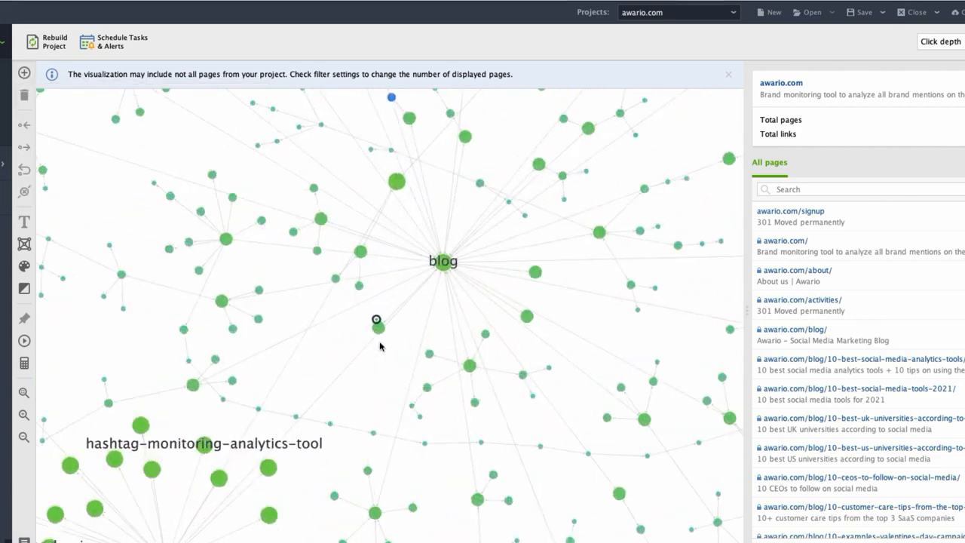
pyautogui.scroll(1, 380, 347)
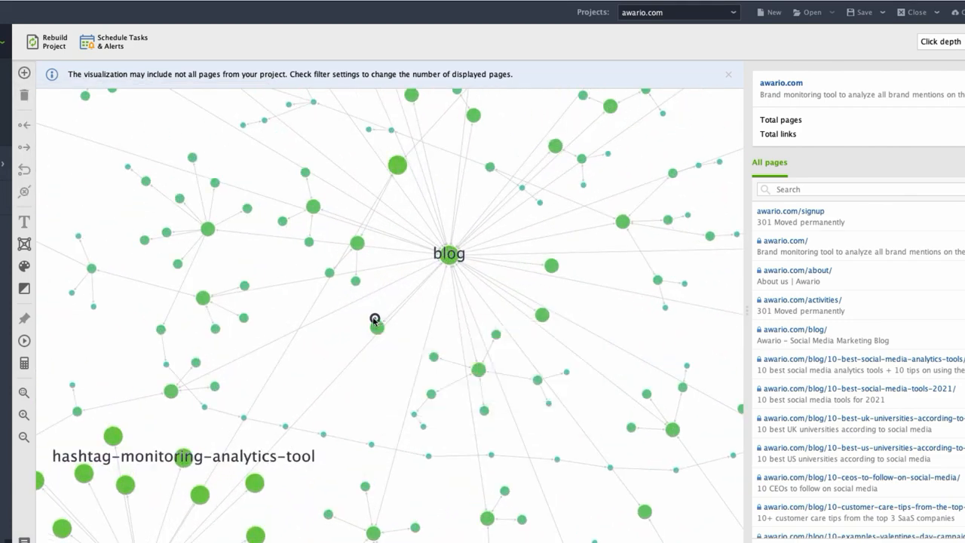
pyautogui.moveTo(330, 342)
pyautogui.click(328, 343)
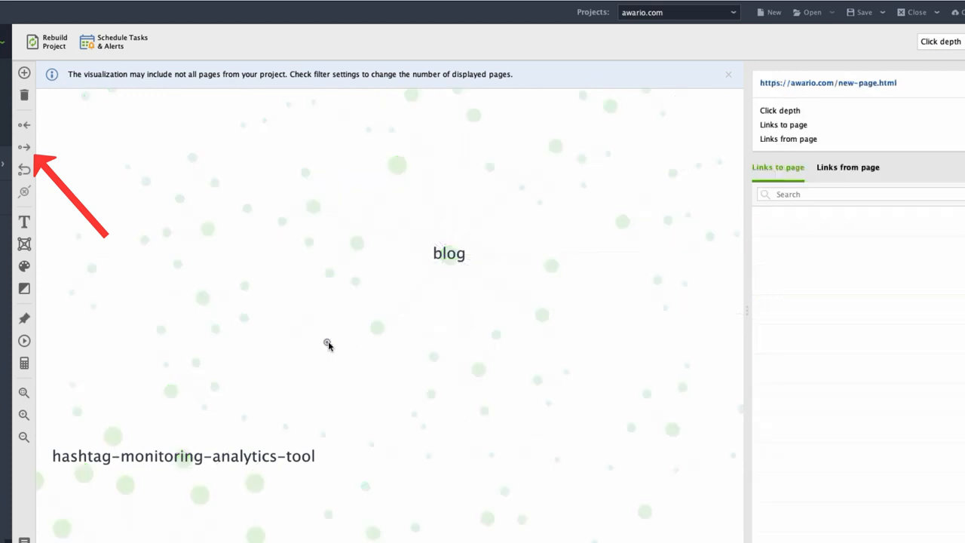
pyautogui.click(26, 148)
pyautogui.click(47, 243)
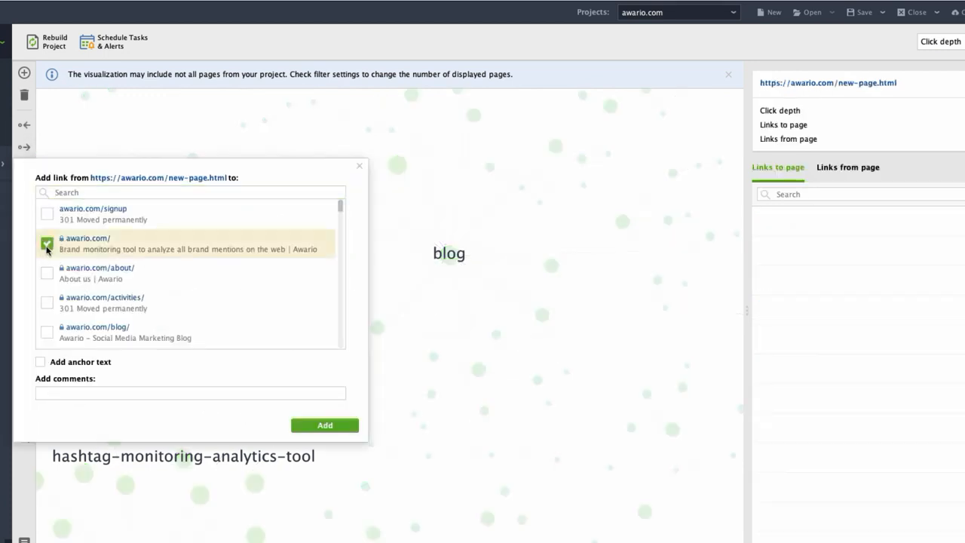
pyautogui.click(47, 272)
pyautogui.click(46, 332)
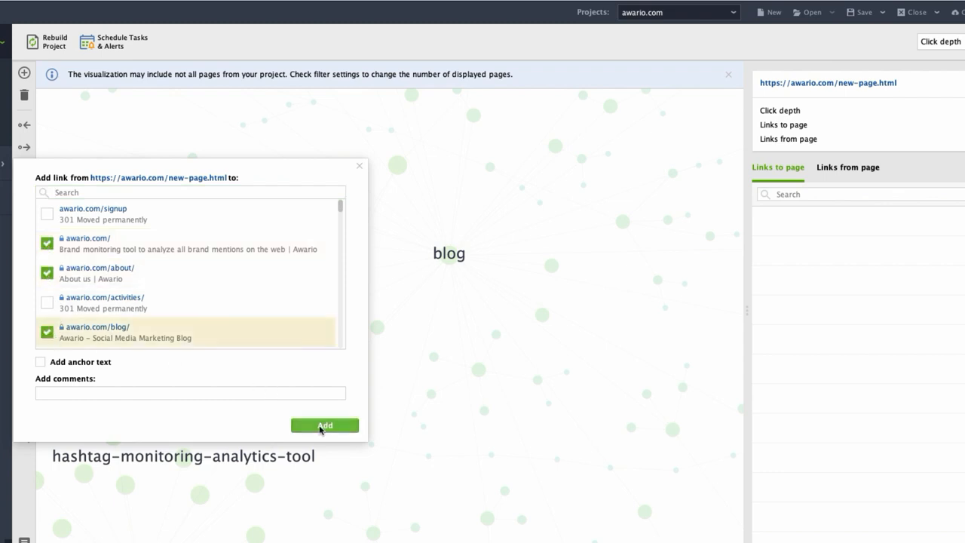
pyautogui.click(320, 427)
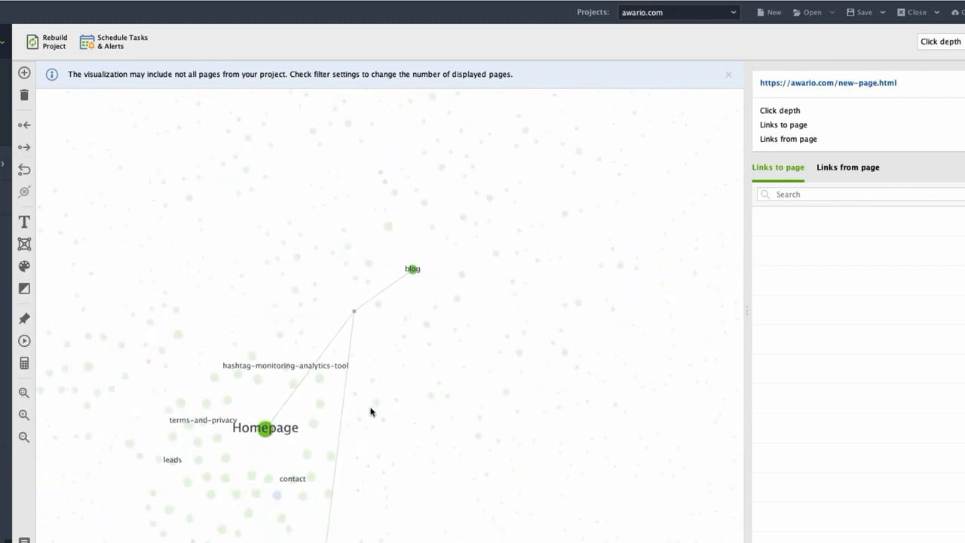
# Display the visualization by Internal Page Rank and review the list of structure changes made.
pyautogui.click(907, 51)
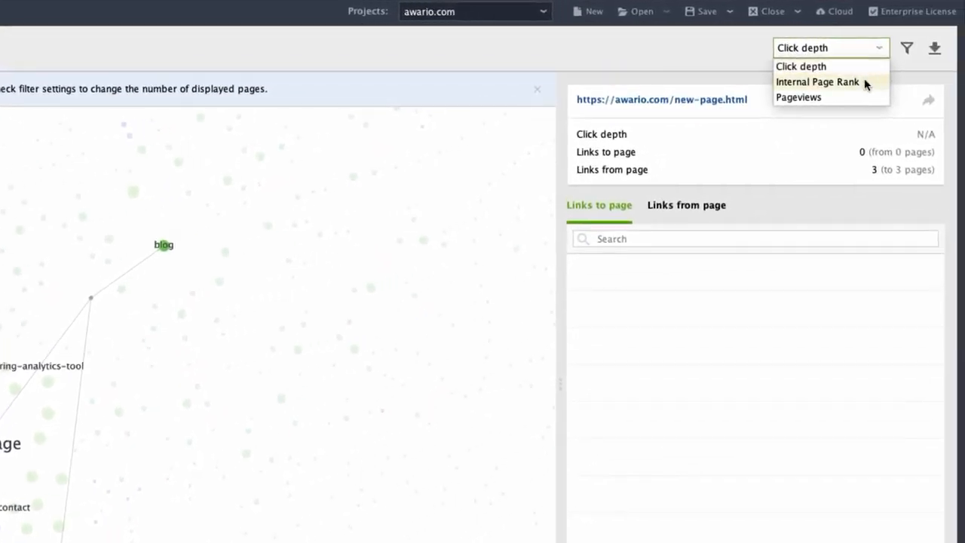
pyautogui.click(902, 78)
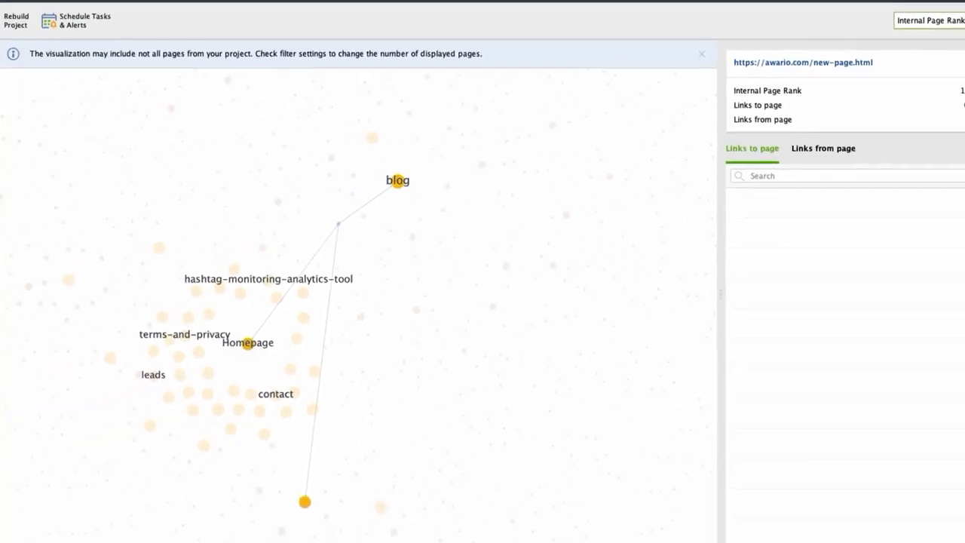
pyautogui.click(35, 515)
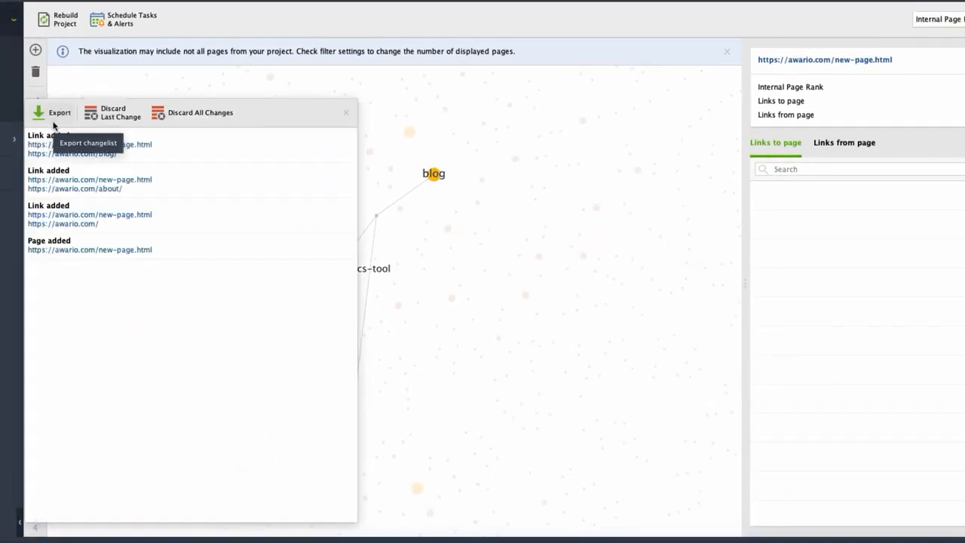
pyautogui.click(400, 397)
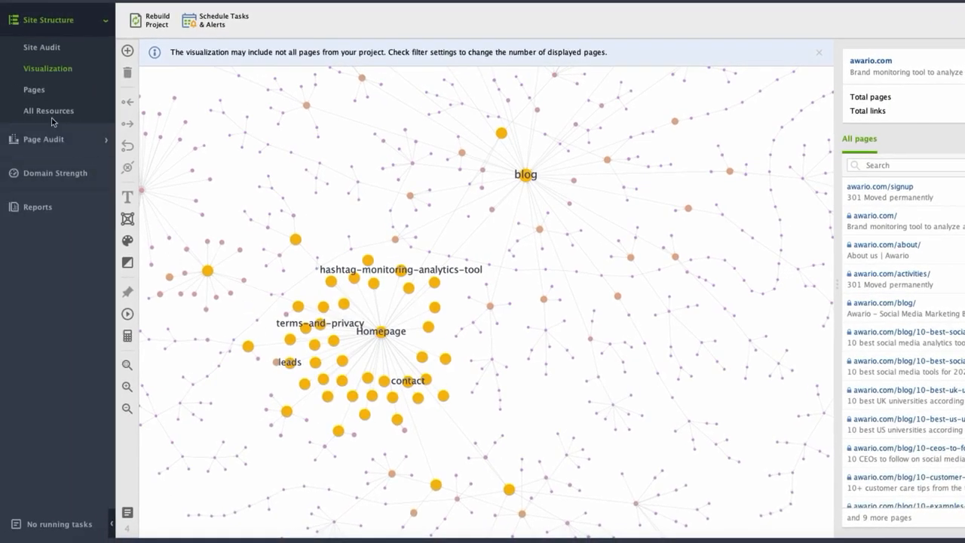
# View all site resources, going through the internal HTML, JavaScript and CSS resources.
pyautogui.click(50, 114)
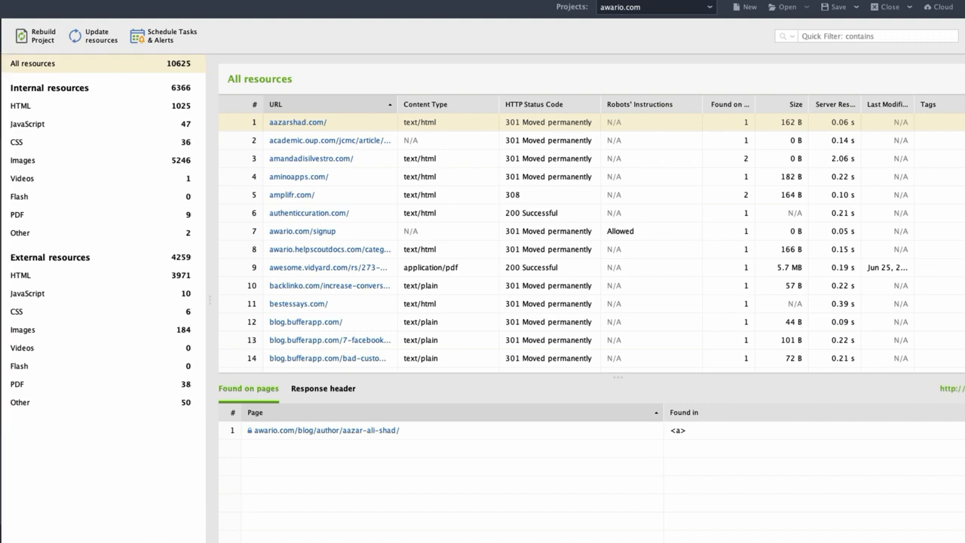
pyautogui.click(23, 107)
pyautogui.click(34, 127)
pyautogui.click(33, 143)
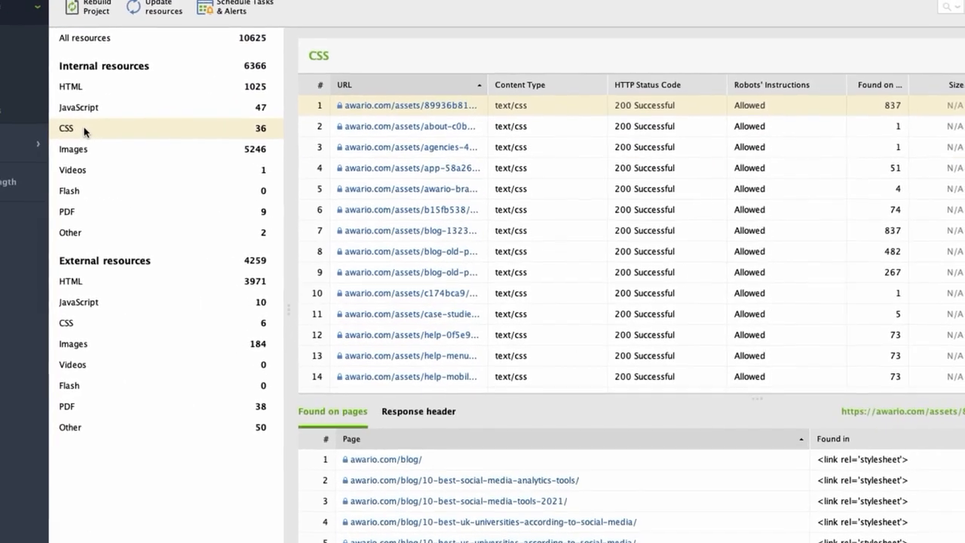
# Create a keyword map from the keywords social listening and brand mentions, and select the Boolean syntax and operators page.
pyautogui.click(11, 145)
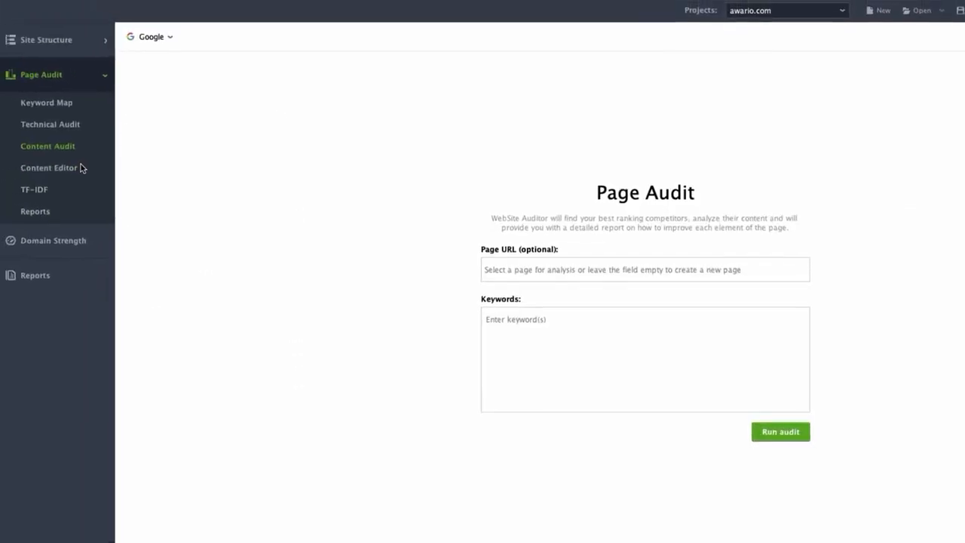
pyautogui.click(64, 113)
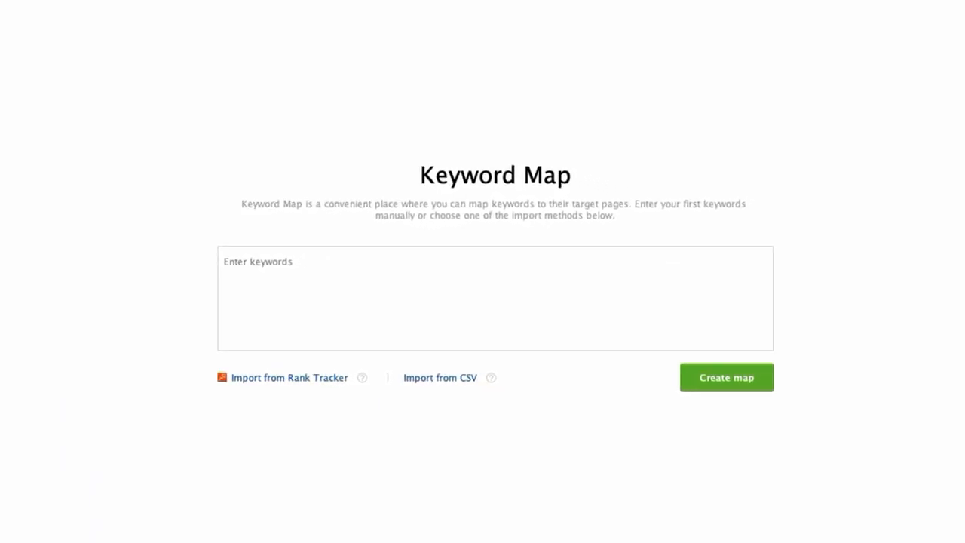
pyautogui.write('social listening')
pyautogui.press('Return')
pyautogui.write('brand mentions')
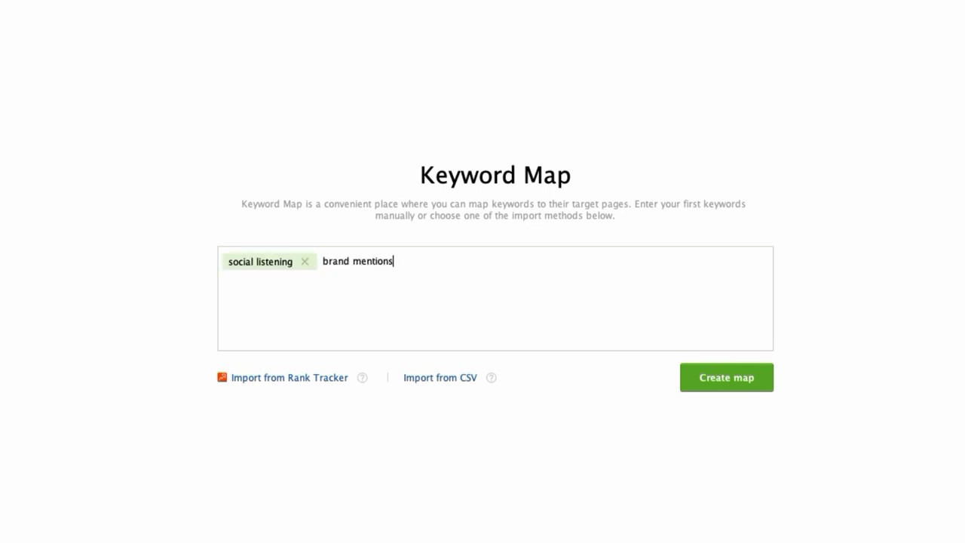
pyautogui.press('Return')
pyautogui.click(720, 388)
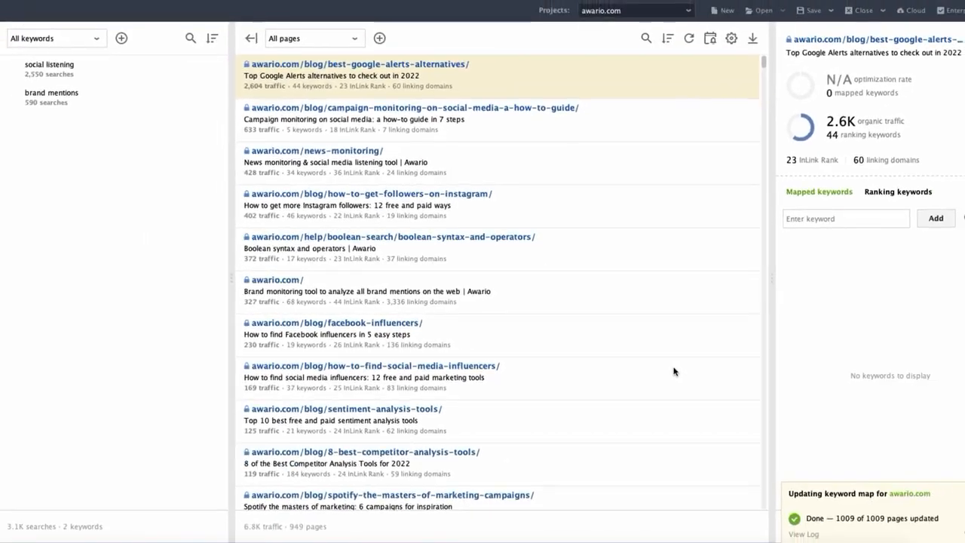
pyautogui.click(591, 259)
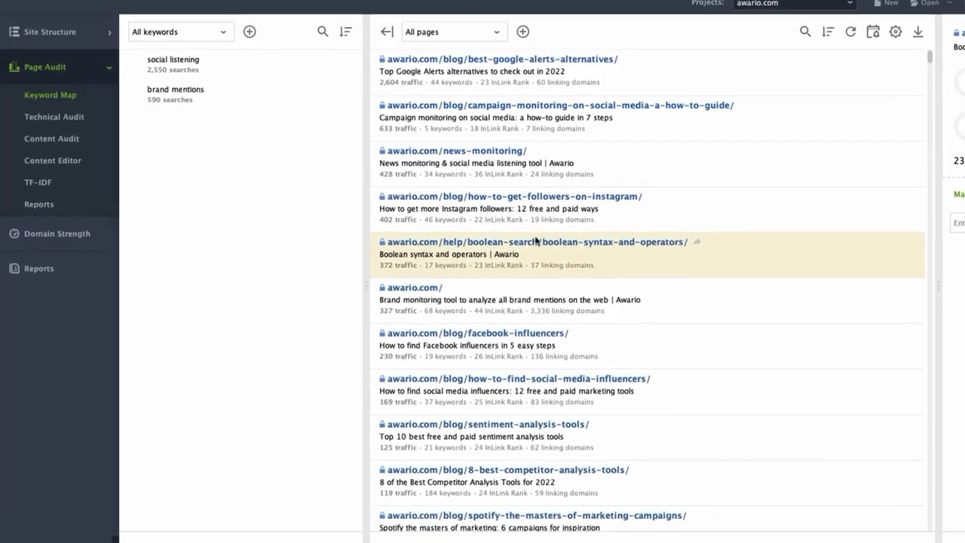
# Open the Technical Audit of Page Audit and view the default search engine choices without changing them.
pyautogui.click(41, 126)
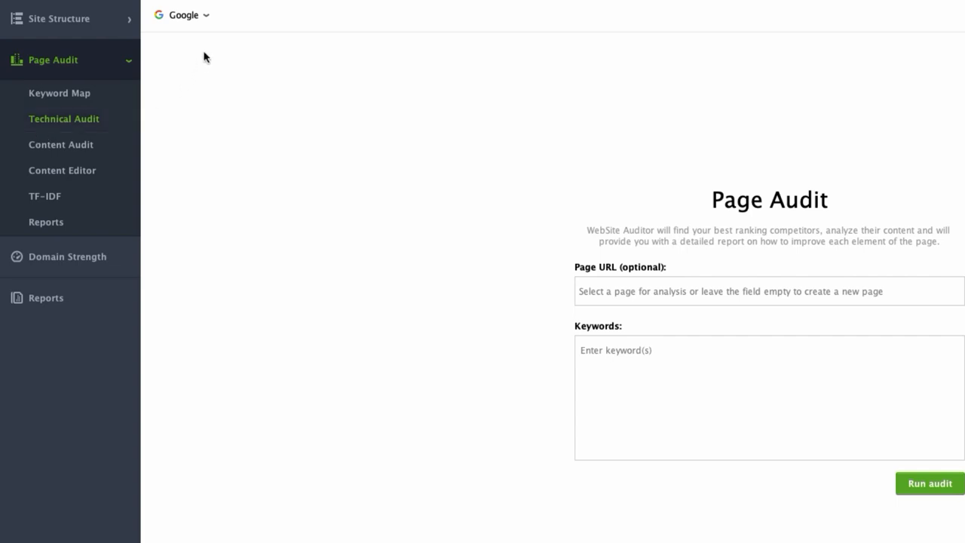
pyautogui.click(207, 15)
pyautogui.click(286, 55)
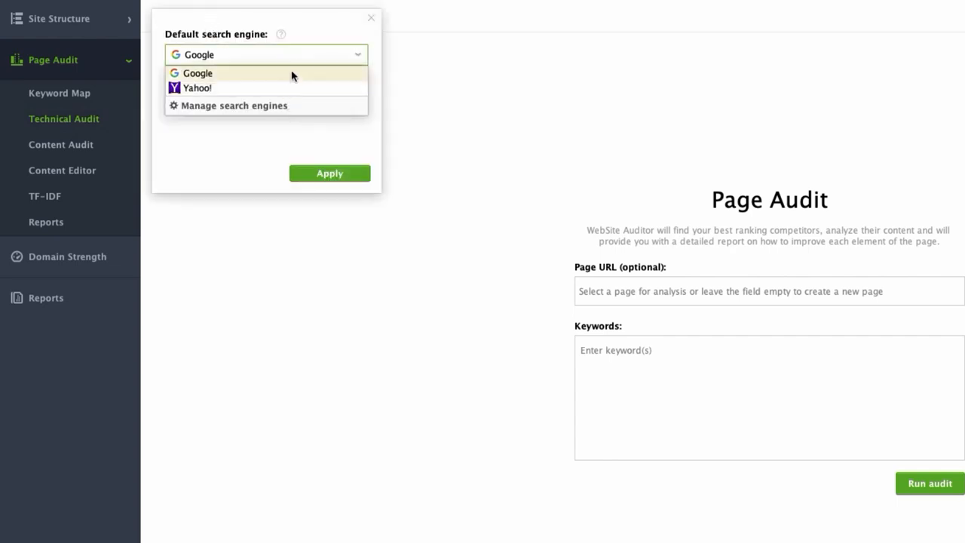
pyautogui.click(425, 96)
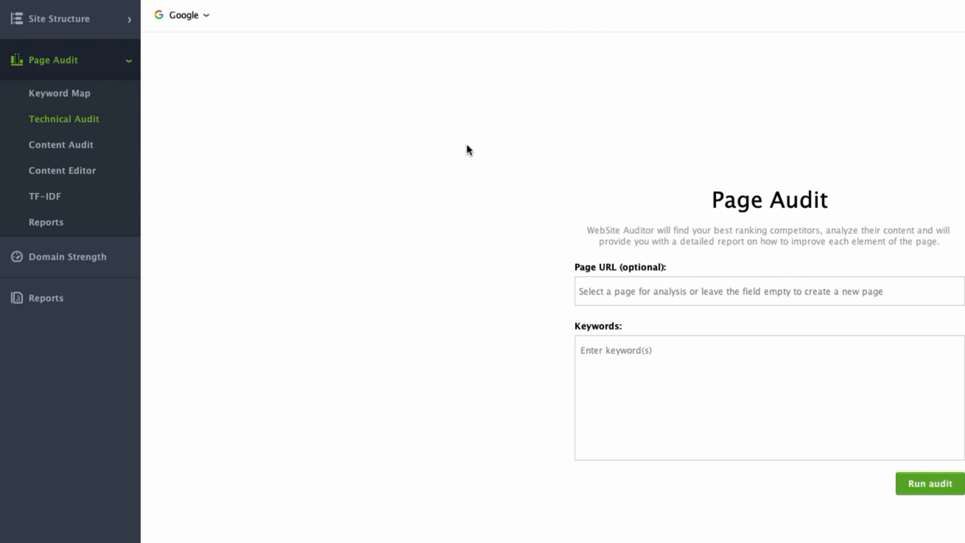
pyautogui.click(727, 286)
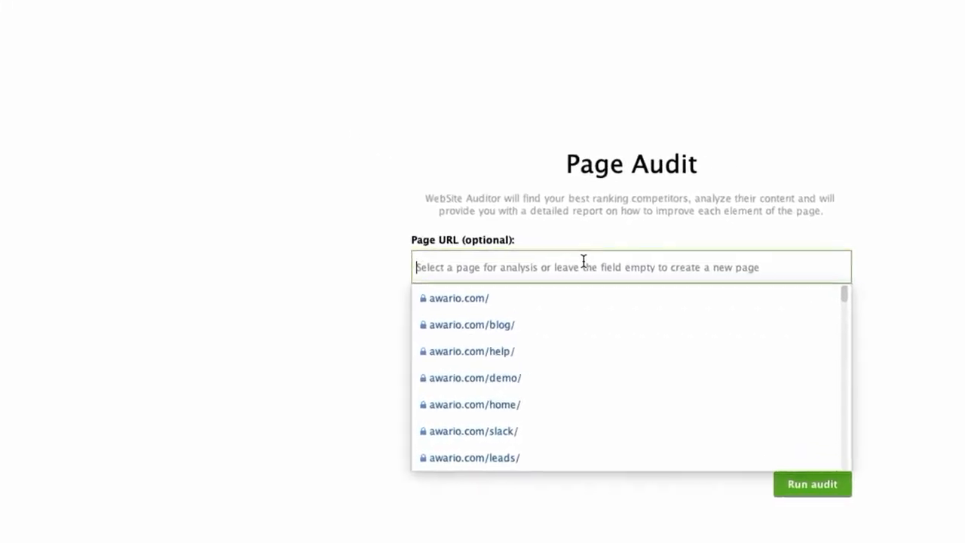
pyautogui.click(453, 308)
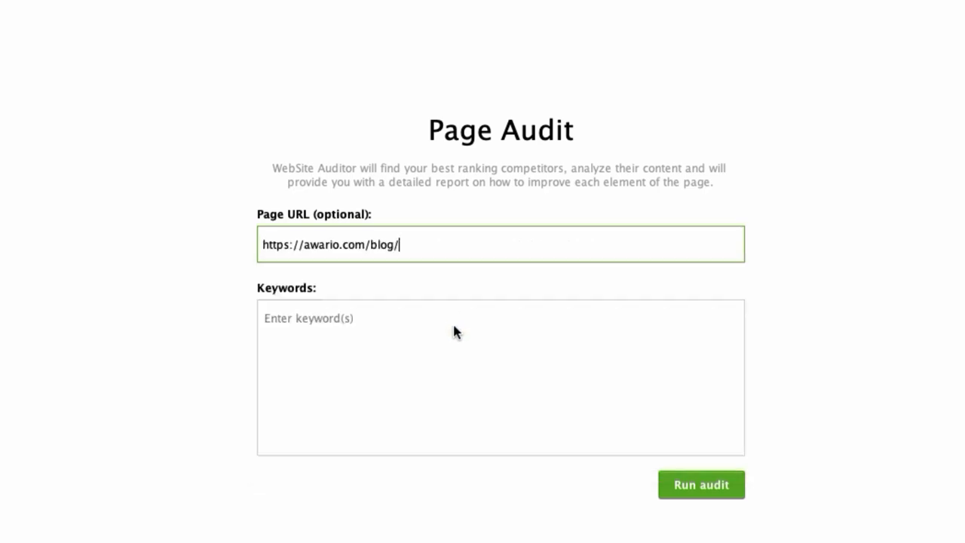
pyautogui.click(450, 331)
pyautogui.write('social')
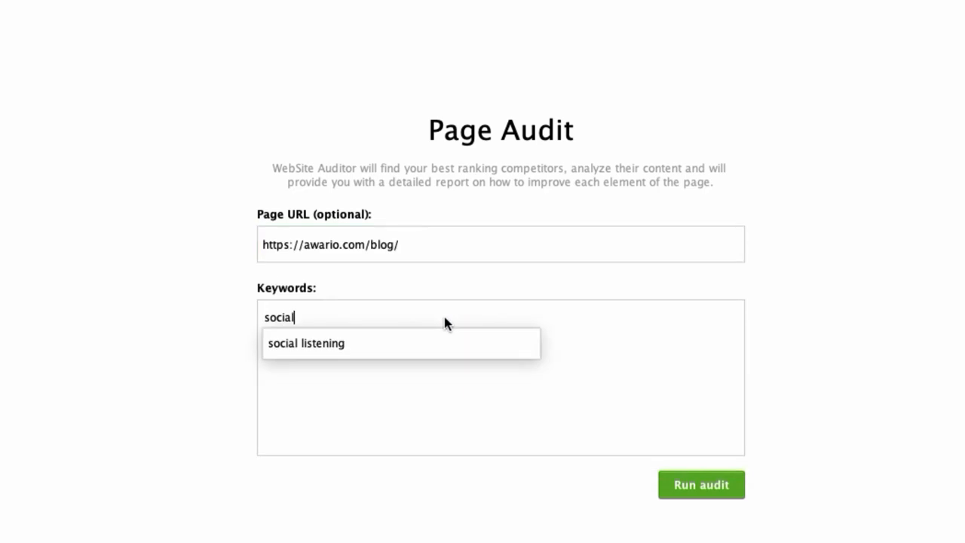
pyautogui.click(448, 342)
pyautogui.press('Return')
pyautogui.write('bran')
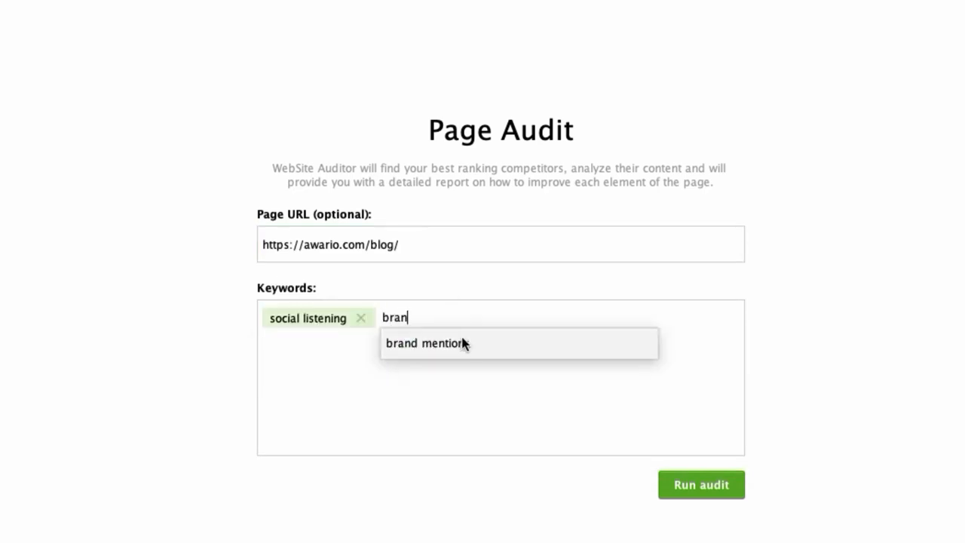
pyautogui.click(464, 341)
pyautogui.press('Return')
pyautogui.click(688, 486)
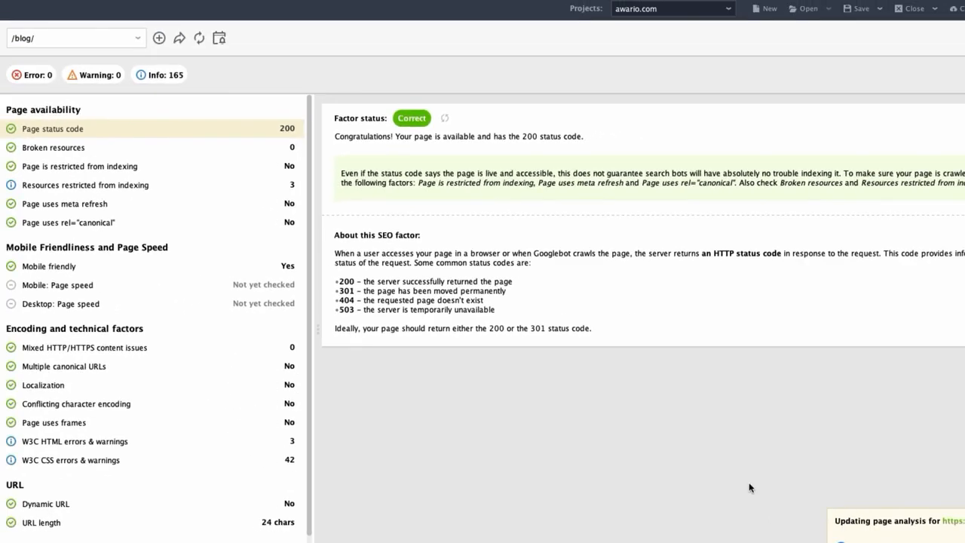
pyautogui.click(158, 38)
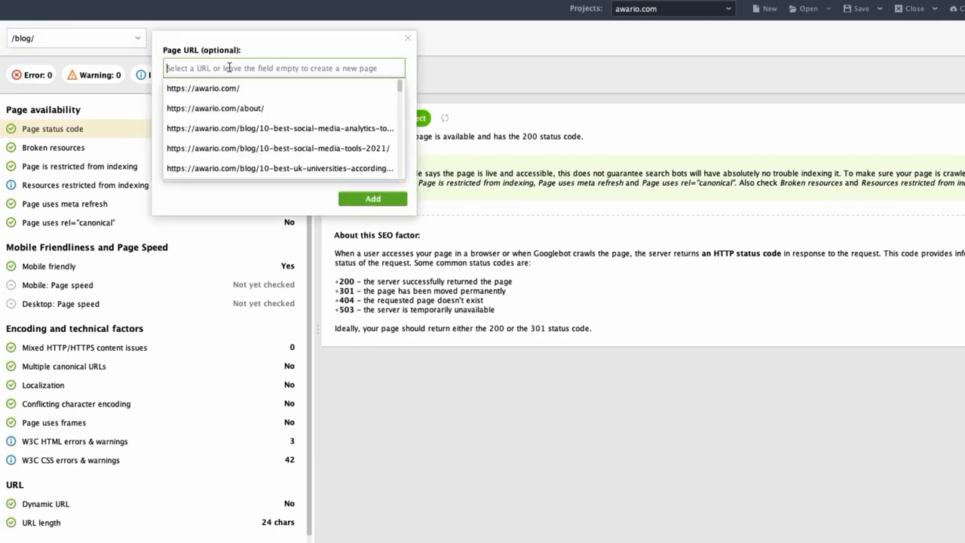
pyautogui.click(359, 129)
pyautogui.write('socia')
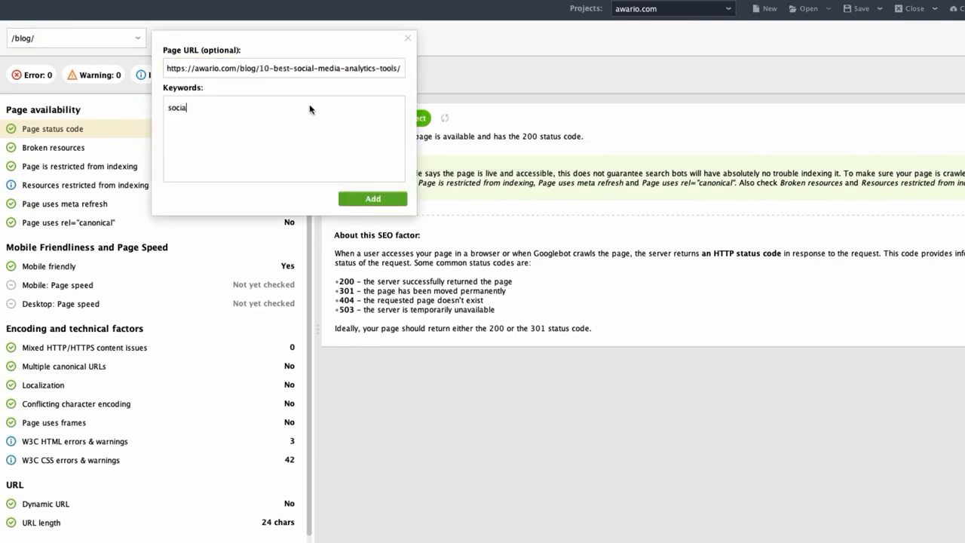
pyautogui.write('l media analytics tool')
pyautogui.press('Return')
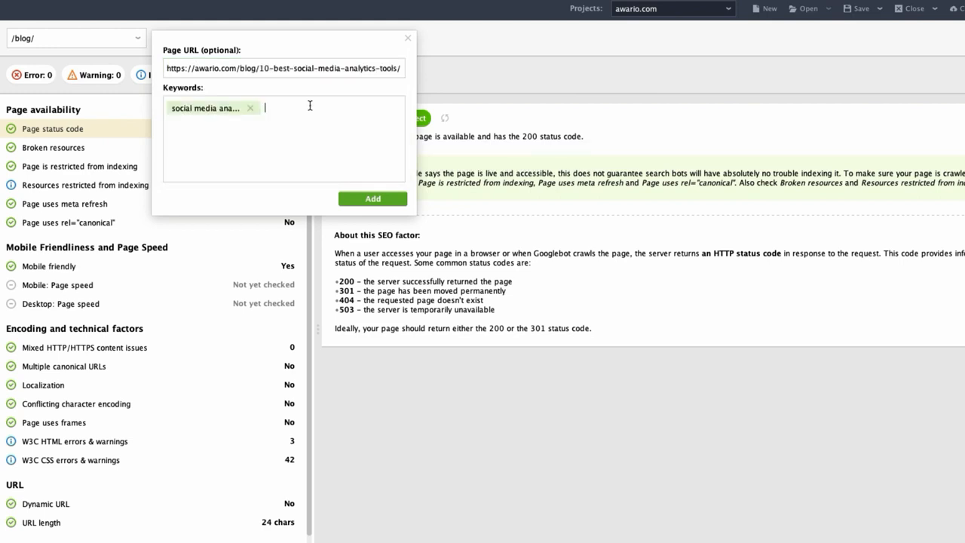
pyautogui.write('social listening')
pyautogui.press('Return')
pyautogui.click(373, 199)
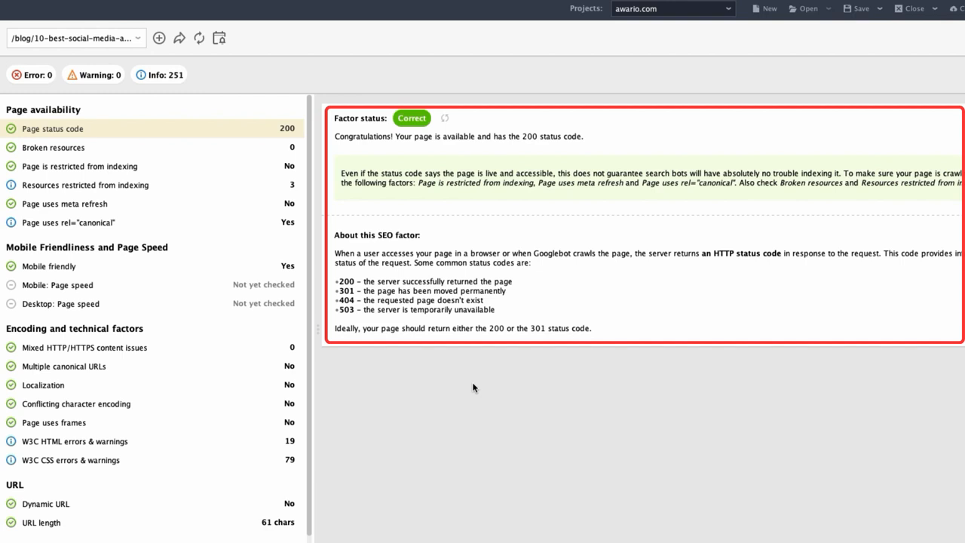
# Review the page's broken resources, indexing, mobile friendliness, mixed content, canonical URL and localization factors, and view the audit update options.
pyautogui.click(39, 146)
pyautogui.click(46, 168)
pyautogui.click(55, 267)
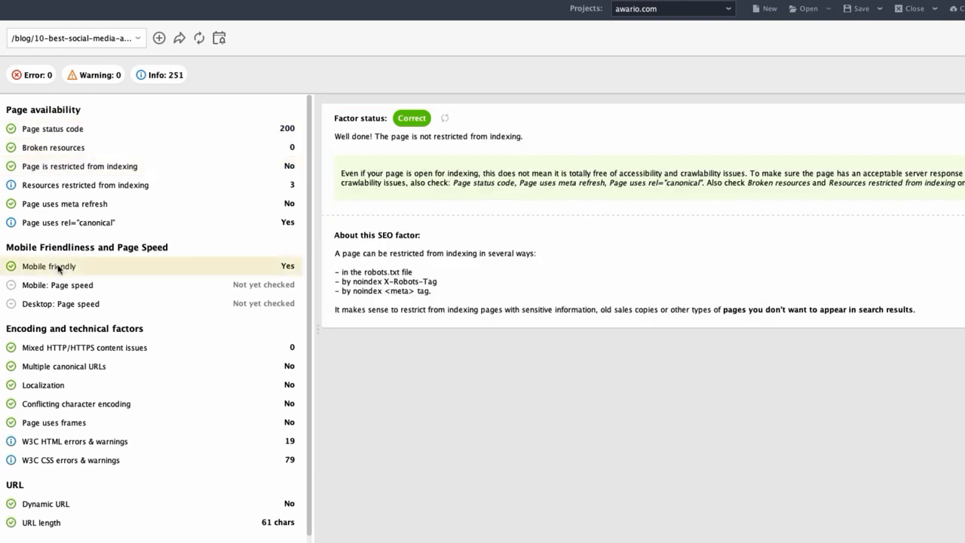
pyautogui.click(66, 348)
pyautogui.click(76, 372)
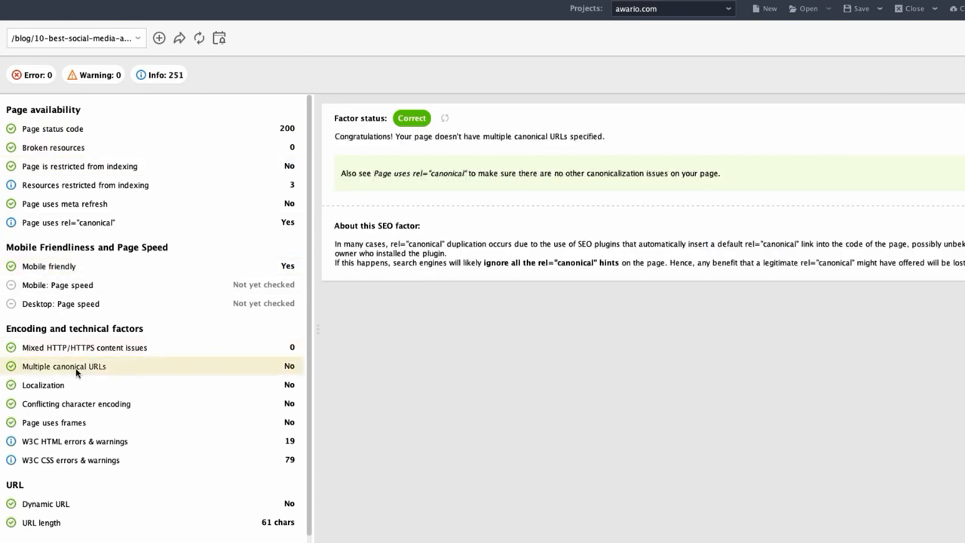
pyautogui.click(82, 387)
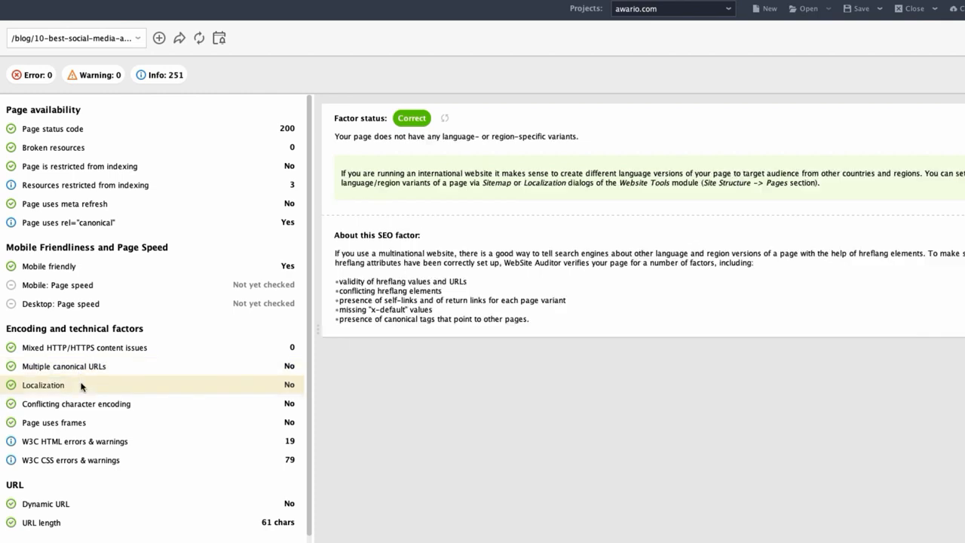
pyautogui.click(200, 40)
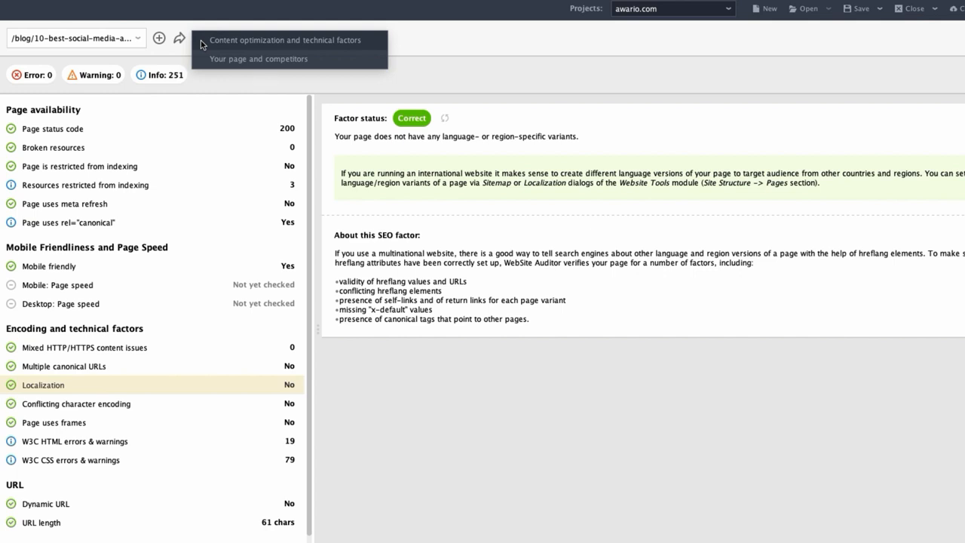
pyautogui.click(207, 80)
pyautogui.click(39, 147)
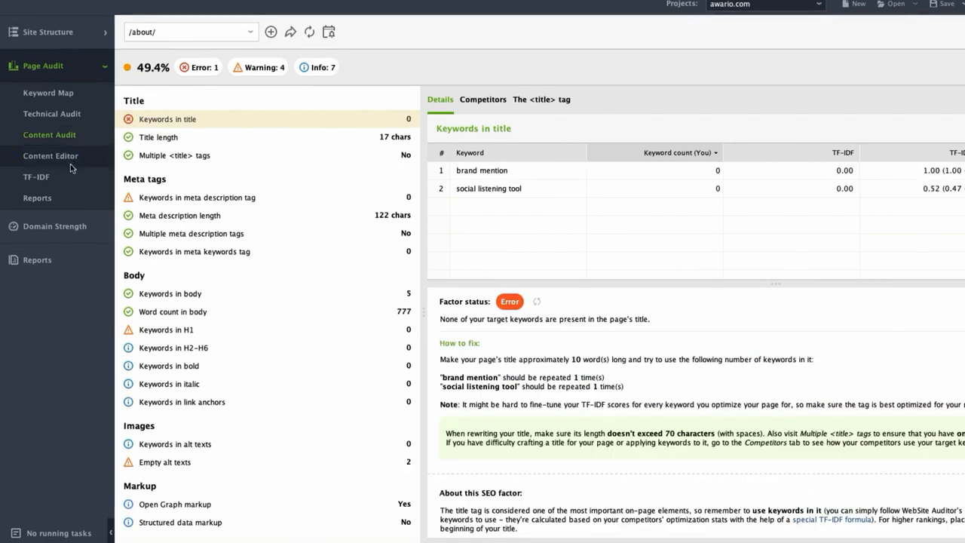
pyautogui.click(71, 164)
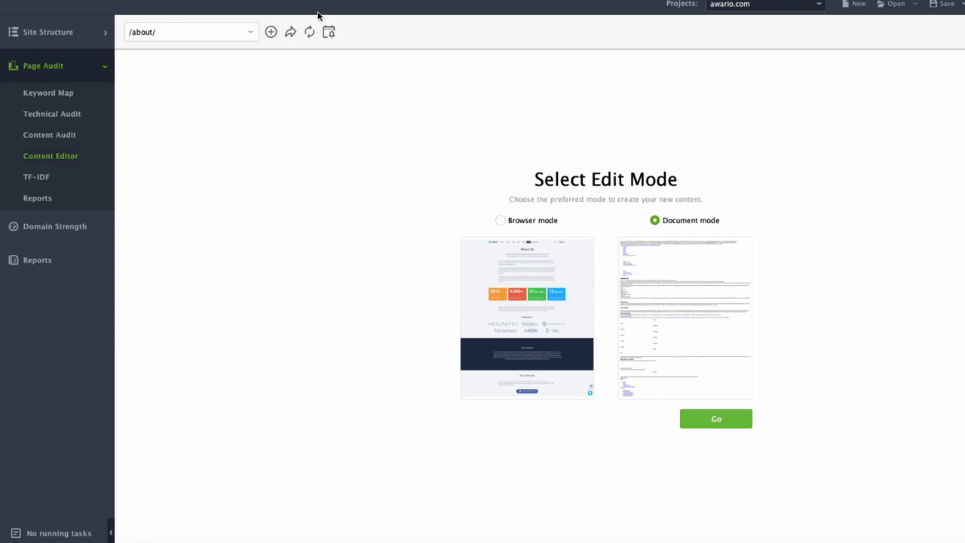
pyautogui.click(271, 33)
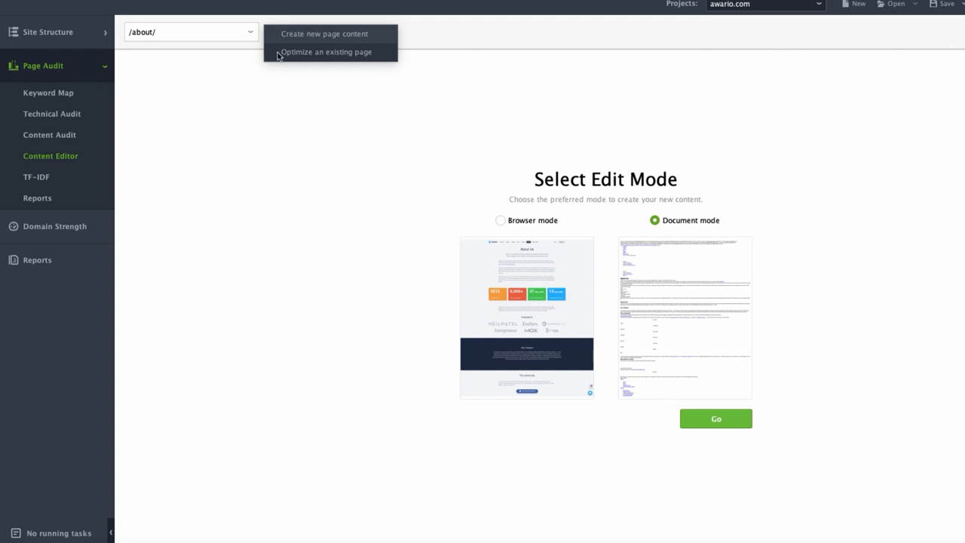
pyautogui.click(283, 52)
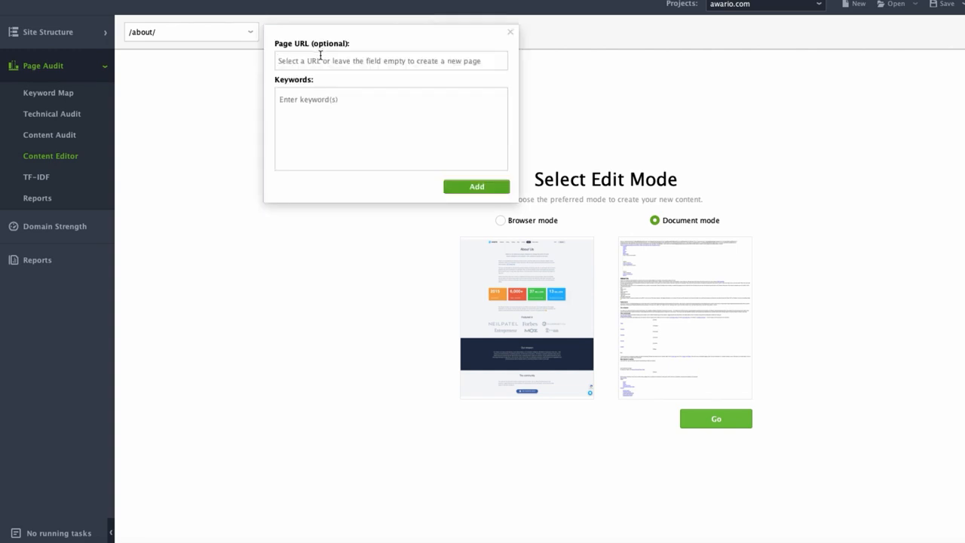
pyautogui.click(320, 59)
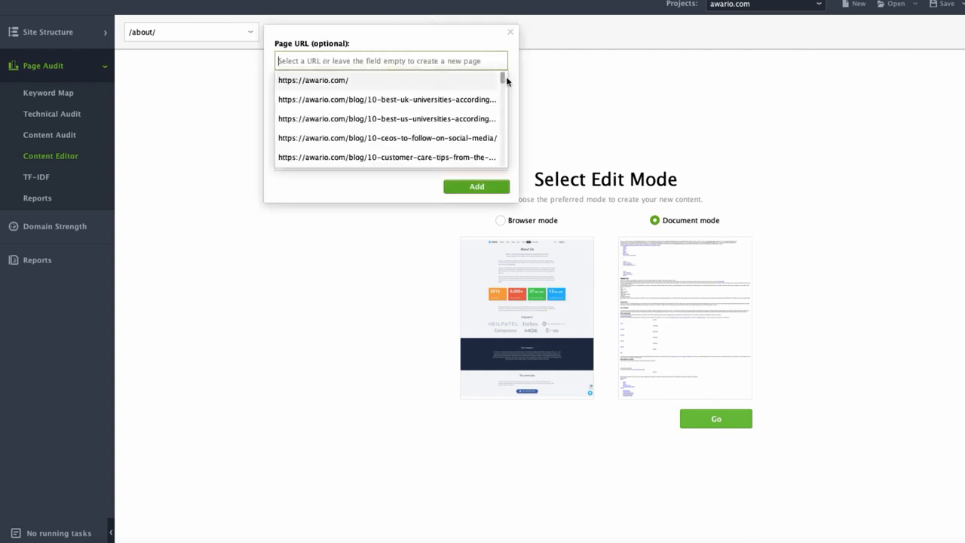
pyautogui.moveTo(505, 80)
pyautogui.mouseDown()
pyautogui.moveTo(505, 90)
pyautogui.moveTo(503, 76)
pyautogui.mouseUp()
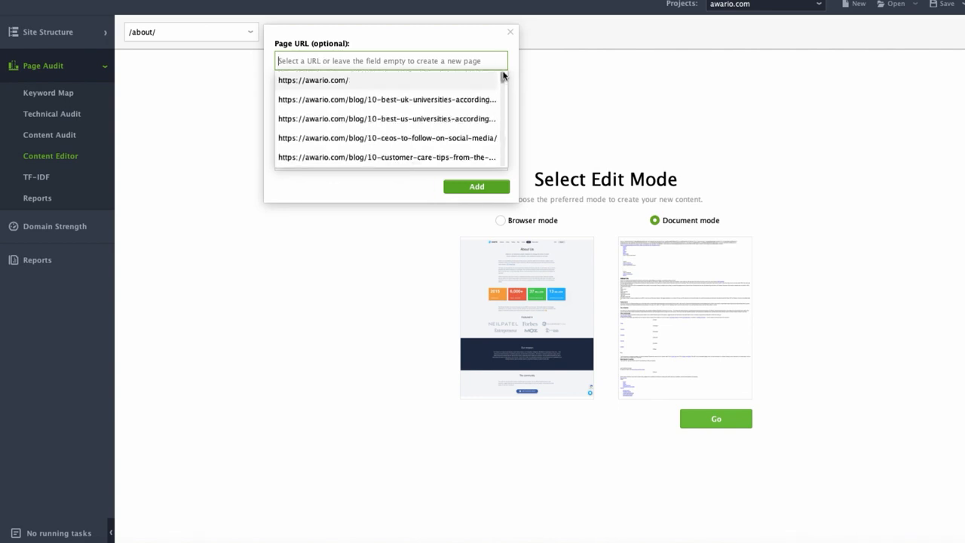
pyautogui.click(457, 81)
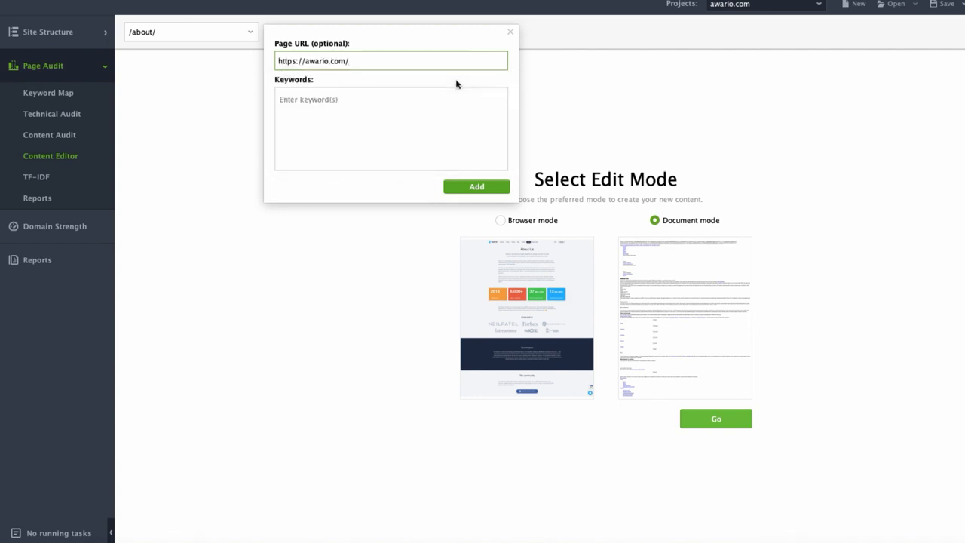
# Enter the keywords social listening tool and brand mentions for the homepage and add it to the Content Editor.
pyautogui.click(427, 107)
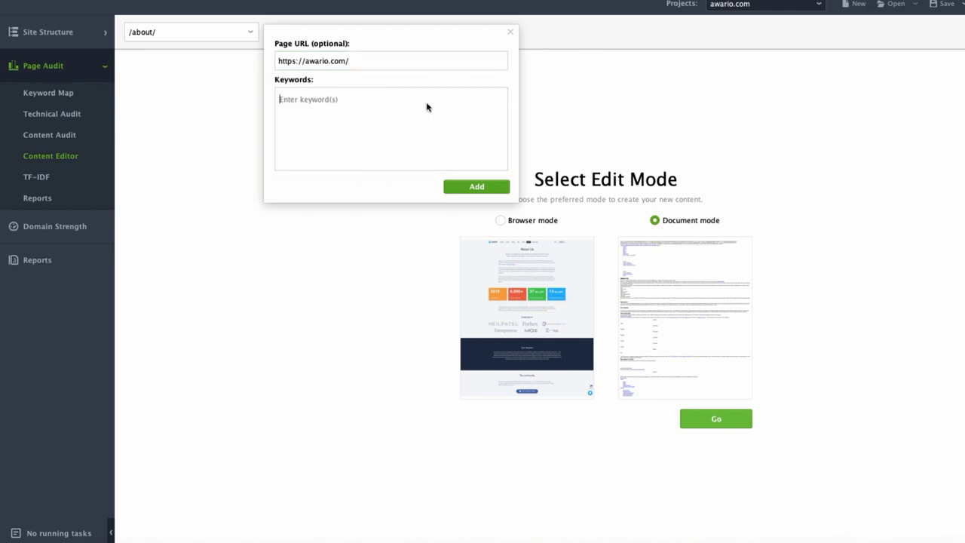
pyautogui.write('social listening tool')
pyautogui.press('Return')
pyautogui.write('brand ment')
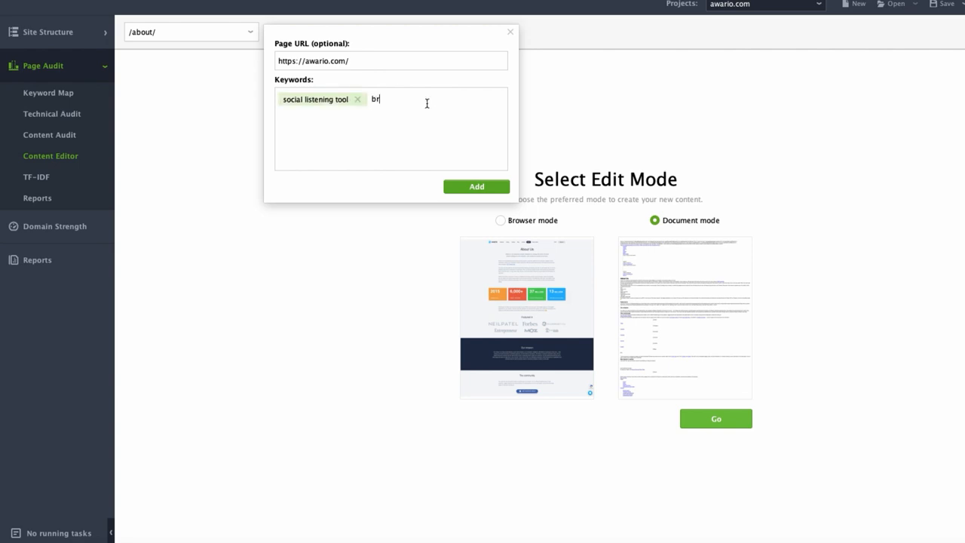
pyautogui.write('ions')
pyautogui.press('Return')
pyautogui.click(457, 188)
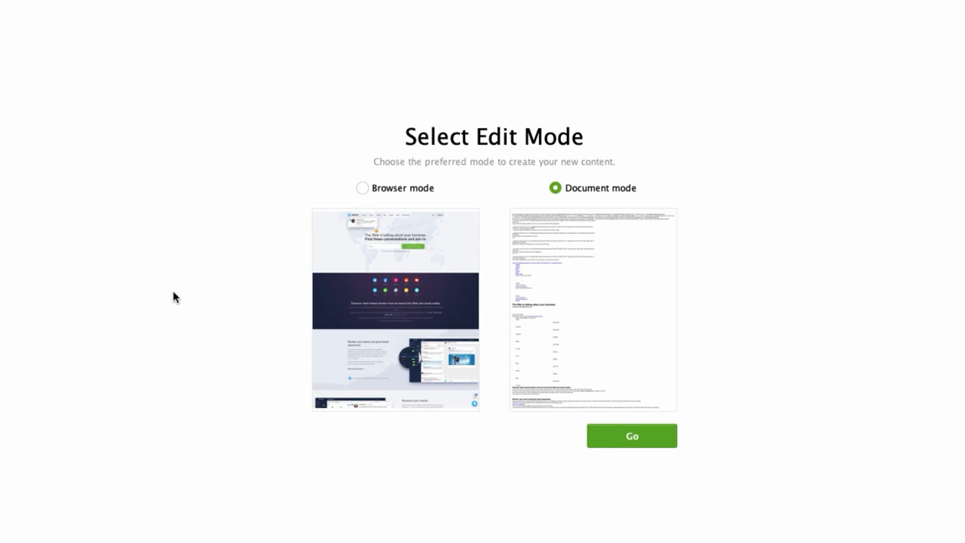
# Open the homepage for editing in Browser mode, and view the editable word count without changing it.
pyautogui.click(361, 190)
pyautogui.click(604, 438)
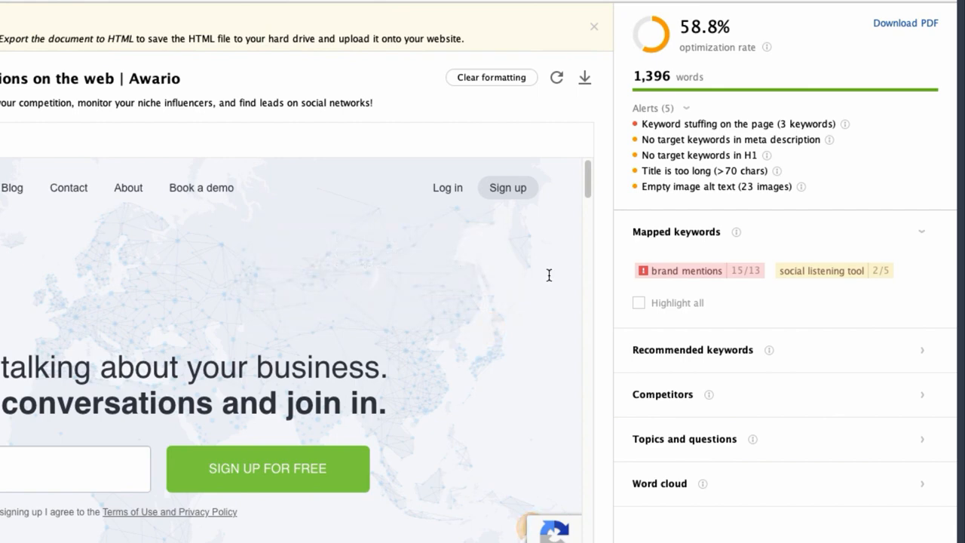
pyautogui.click(662, 76)
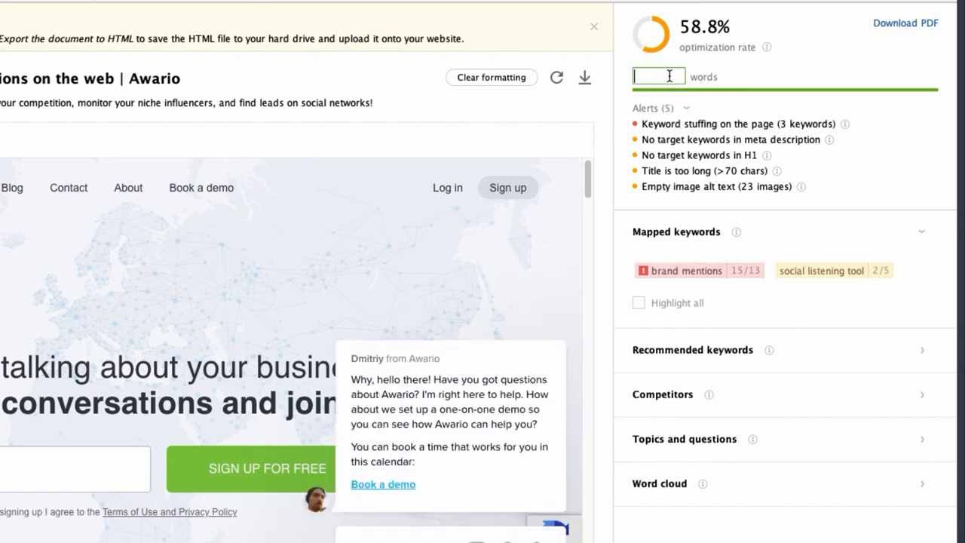
pyautogui.click(580, 122)
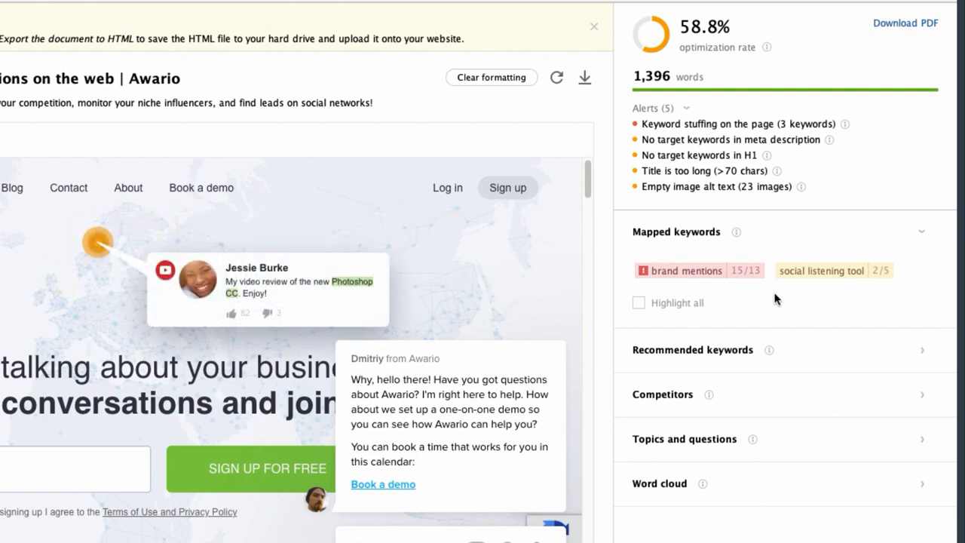
# Expand the recommended keywords and delete the keyword media from them.
pyautogui.click(921, 352)
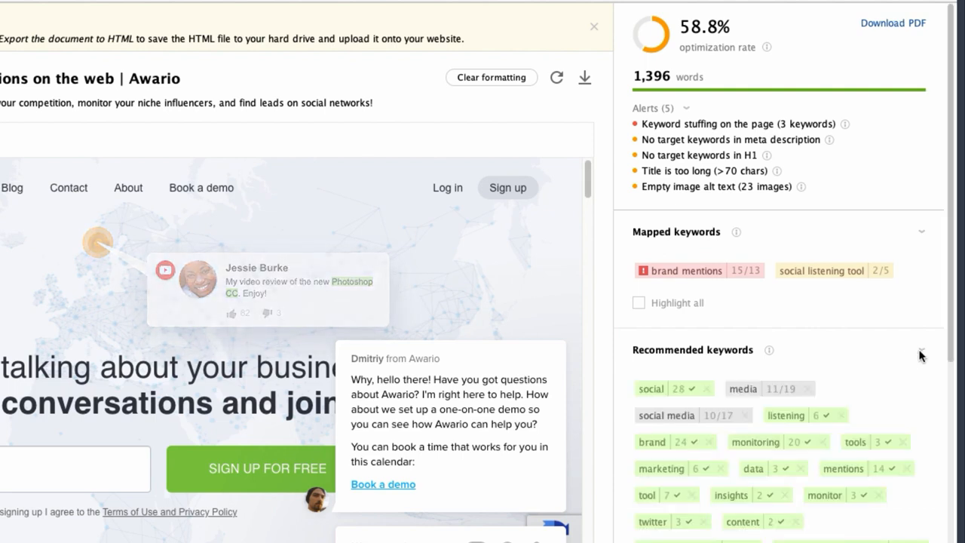
pyautogui.scroll(-3, 904, 349)
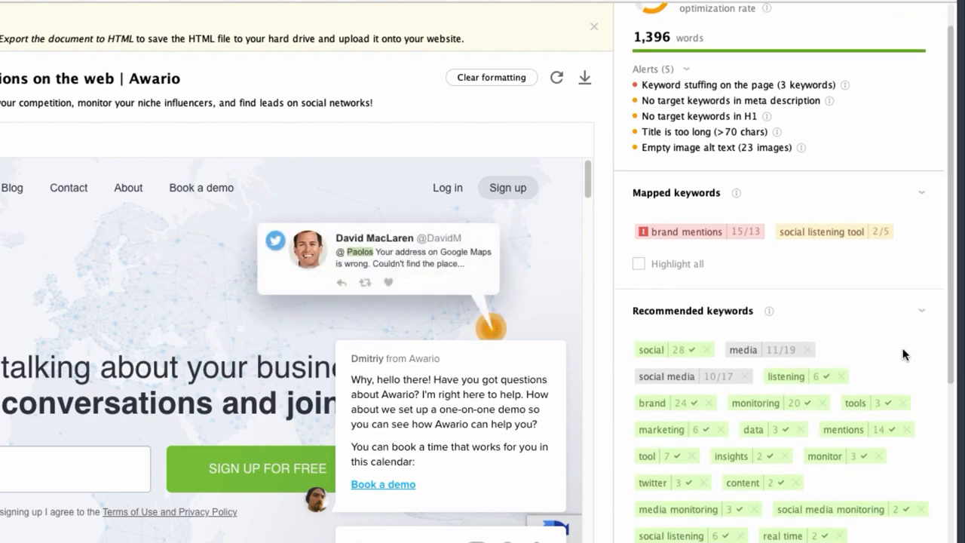
pyautogui.scroll(-2, 903, 348)
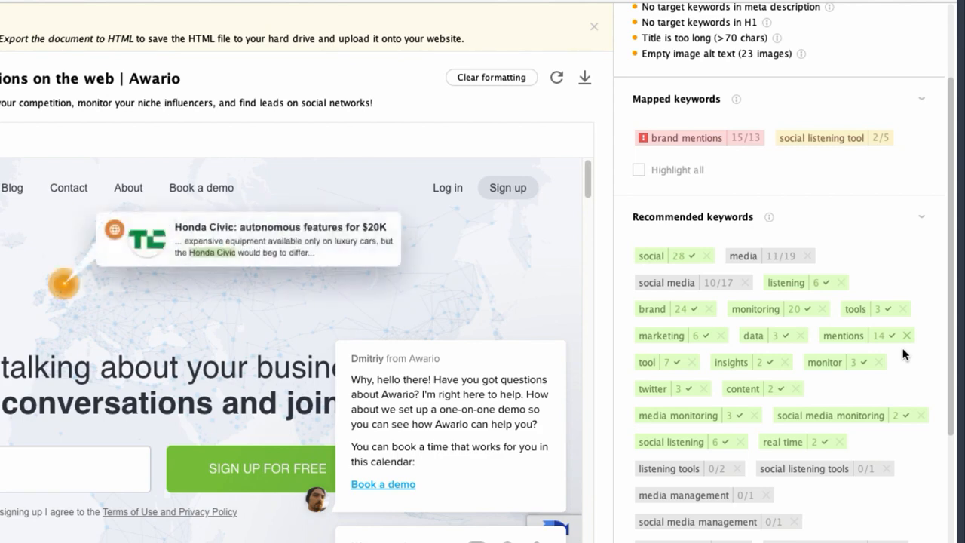
pyautogui.click(807, 256)
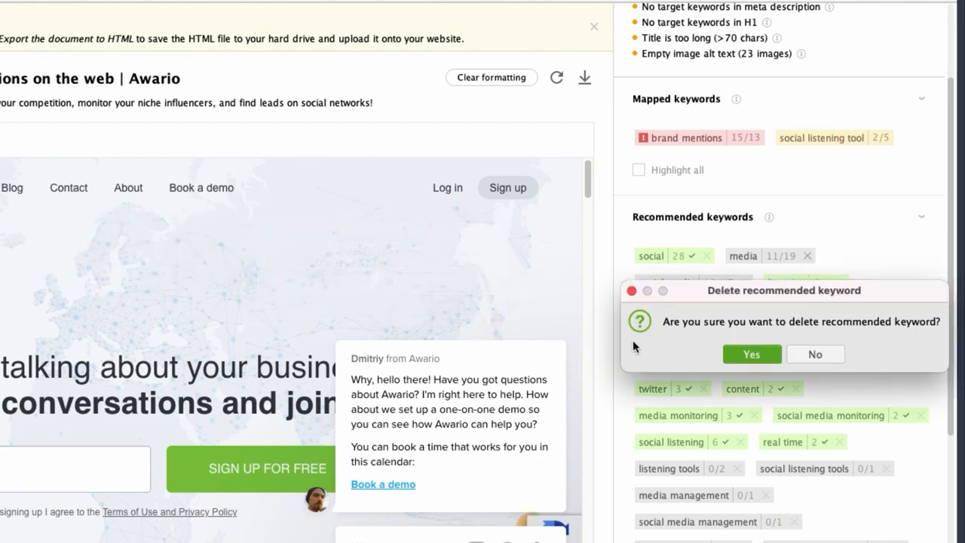
pyautogui.click(751, 354)
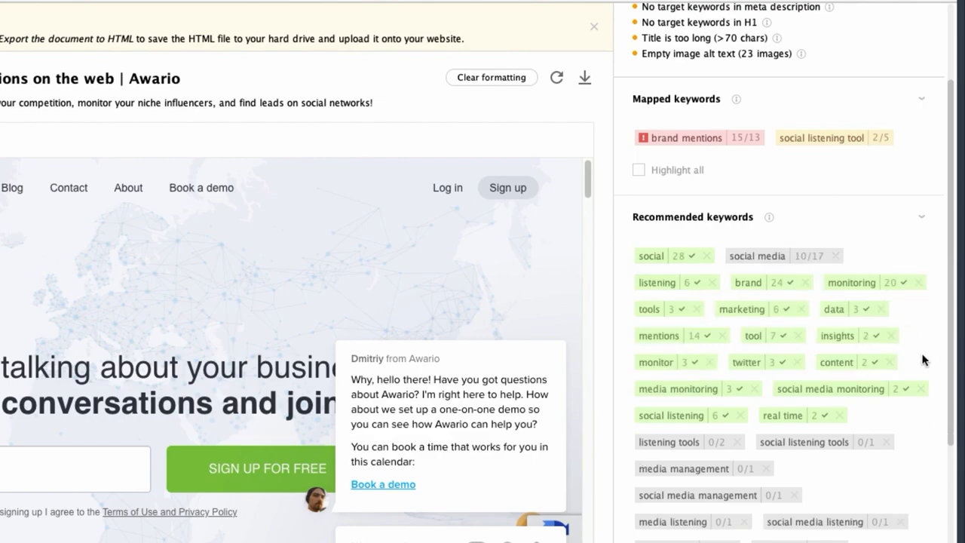
# View the remaining recommended keywords and expand the Topics and questions suggestions.
pyautogui.scroll(-5, 954, 334)
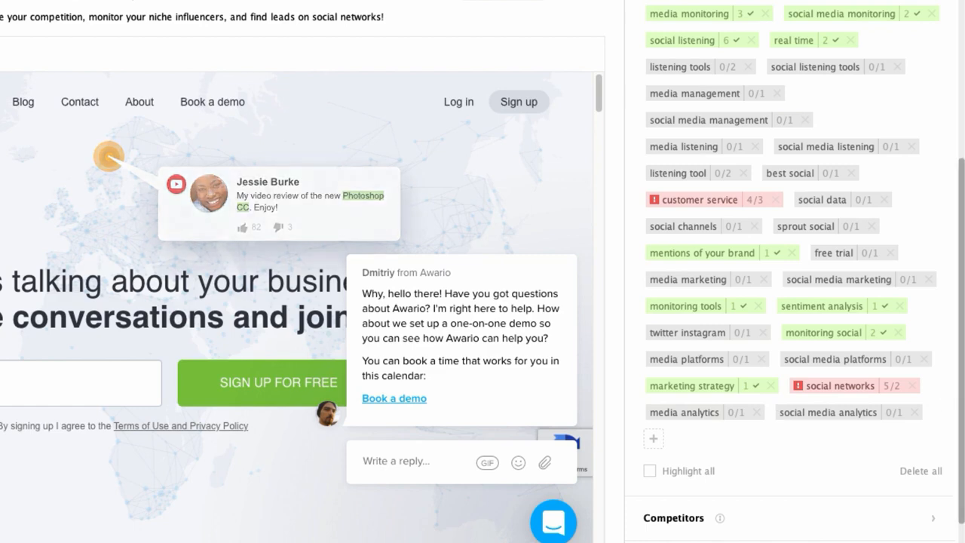
pyautogui.scroll(-2, 960, 448)
pyautogui.click(923, 502)
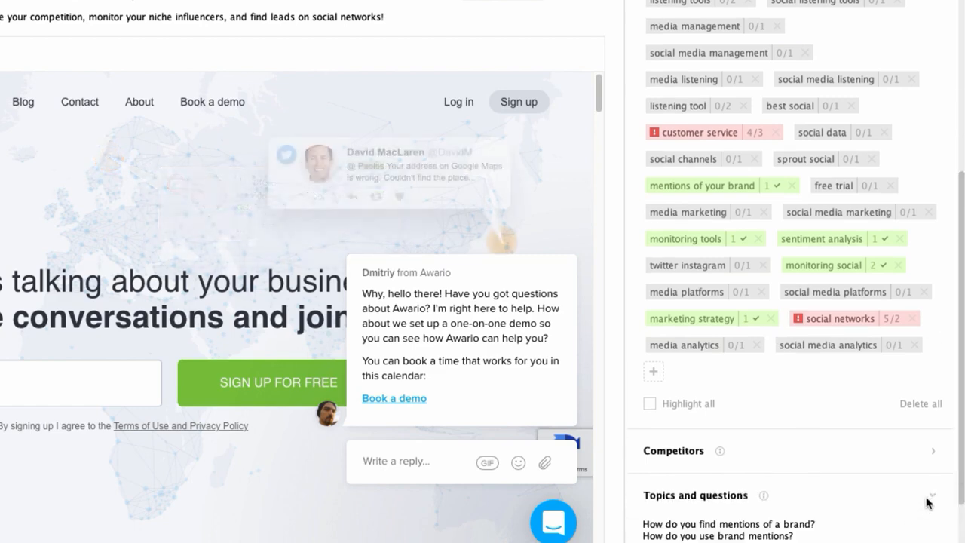
pyautogui.scroll(-3, 959, 502)
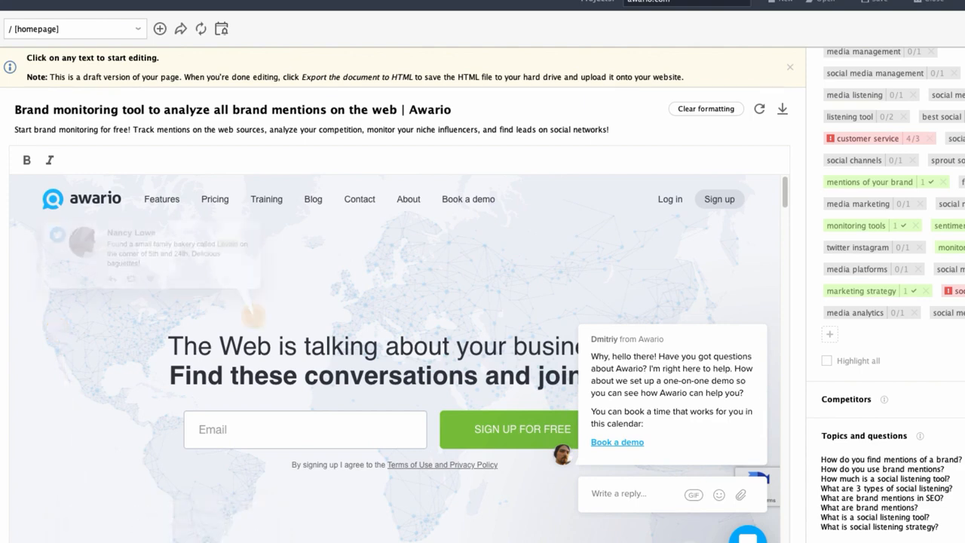
# Open the HTML export of the homepage draft, named Content - awario.com.html, and cancel the save.
pyautogui.click(207, 112)
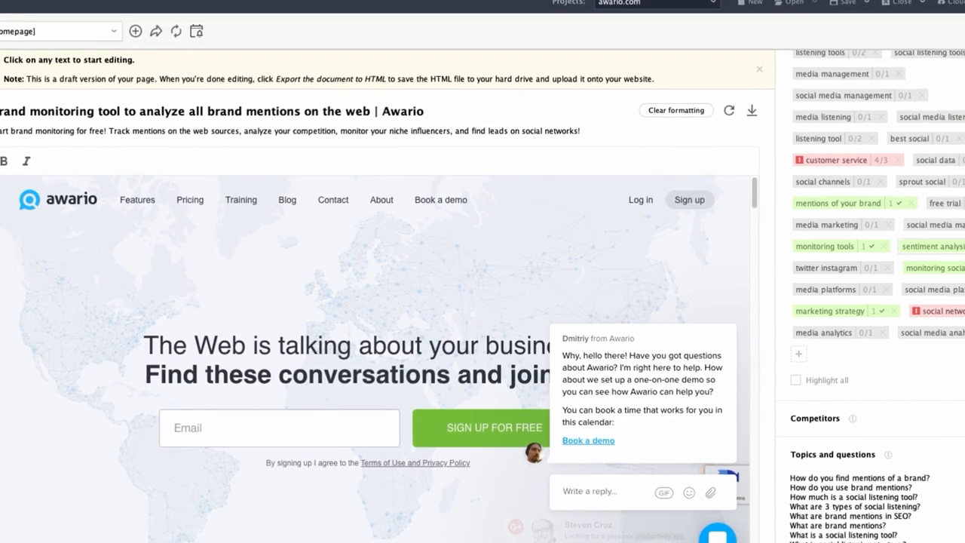
pyautogui.scroll(10, 930, 251)
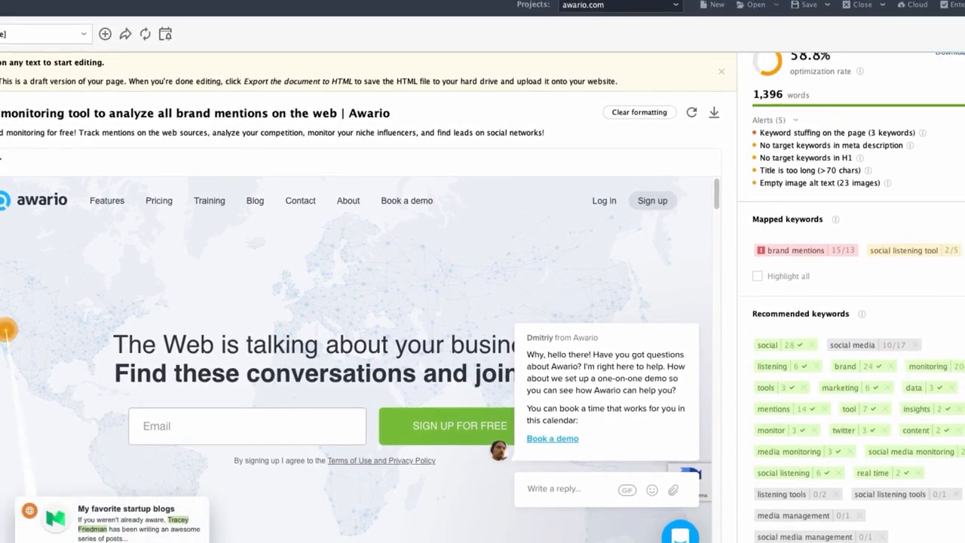
pyautogui.scroll(1, 851, 297)
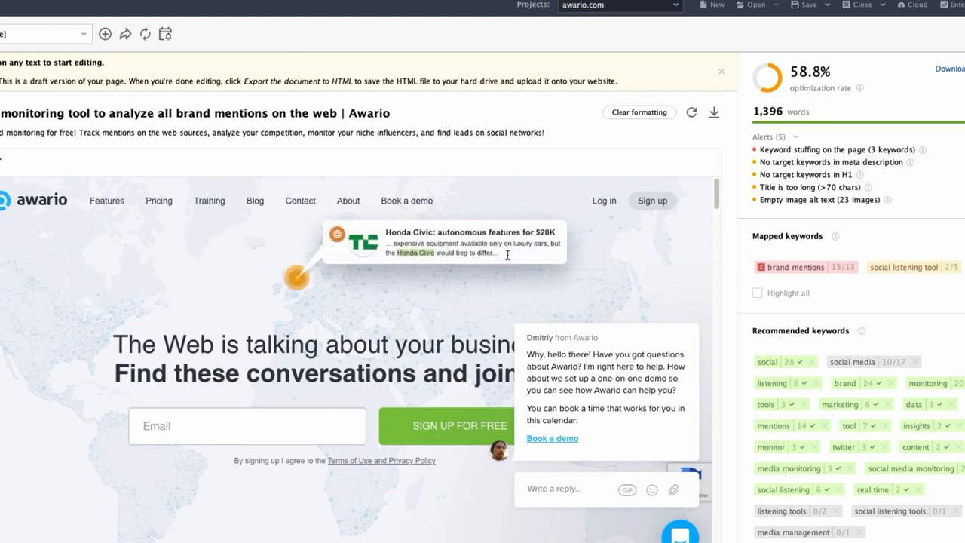
pyautogui.click(714, 113)
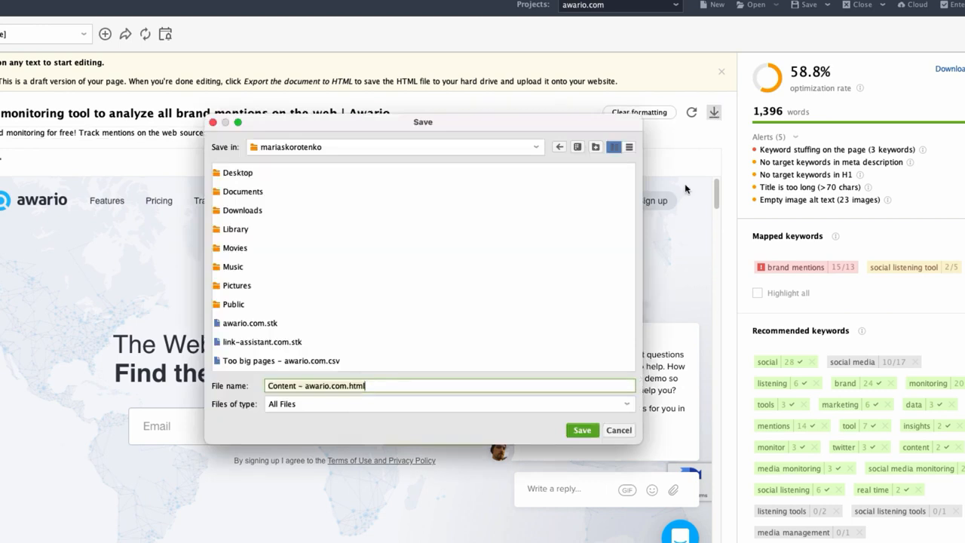
pyautogui.click(619, 431)
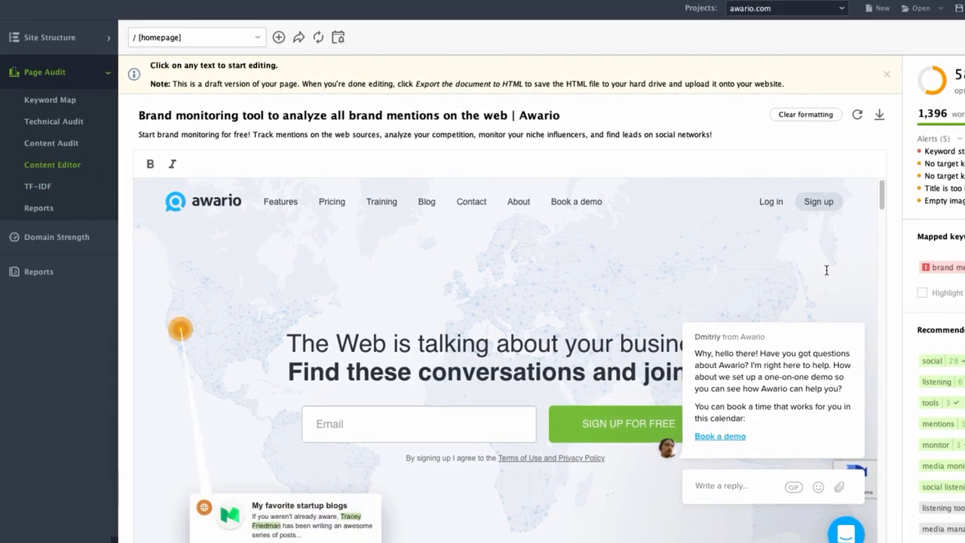
# Open the TF-IDF analysis, view /about/, and switch to /blog/10-best-social-media-analytics-tools/ to review its multi-word keyword recommendations.
pyautogui.click(39, 186)
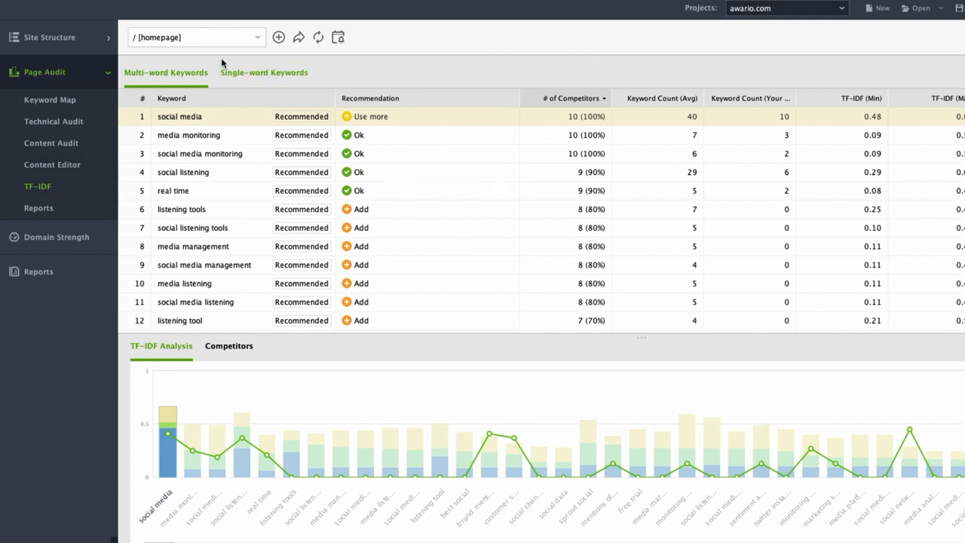
pyautogui.click(253, 43)
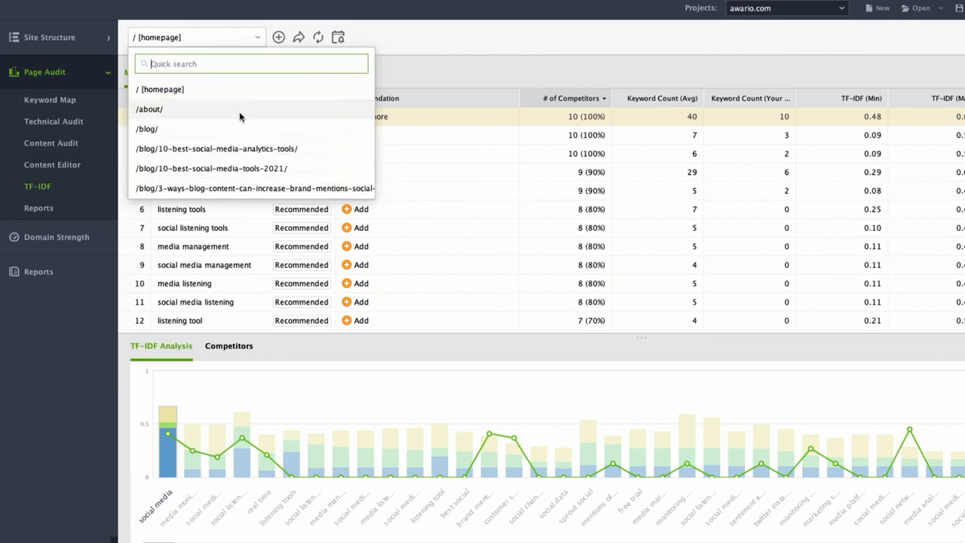
pyautogui.click(240, 112)
pyautogui.click(258, 37)
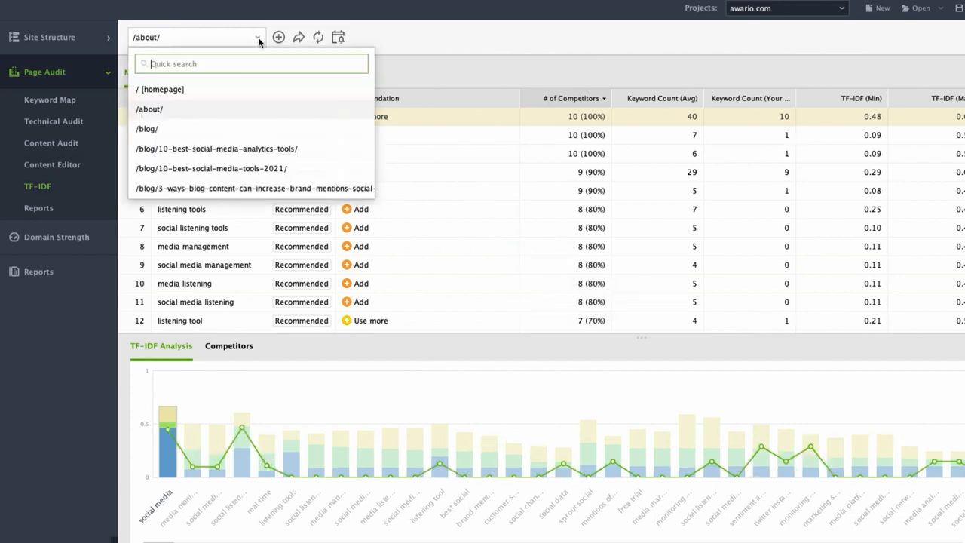
pyautogui.click(279, 147)
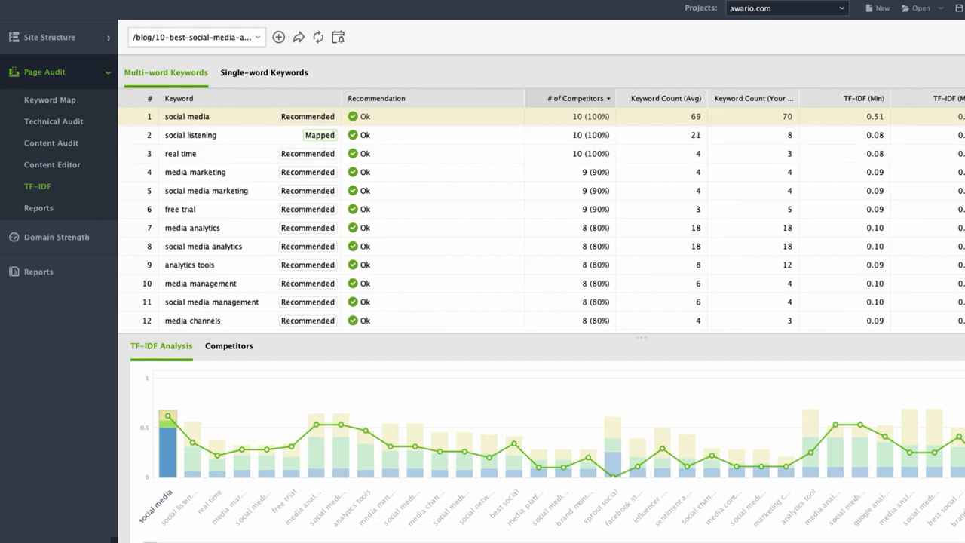
pyautogui.scroll(-5, 542, 217)
pyautogui.scroll(1, 542, 217)
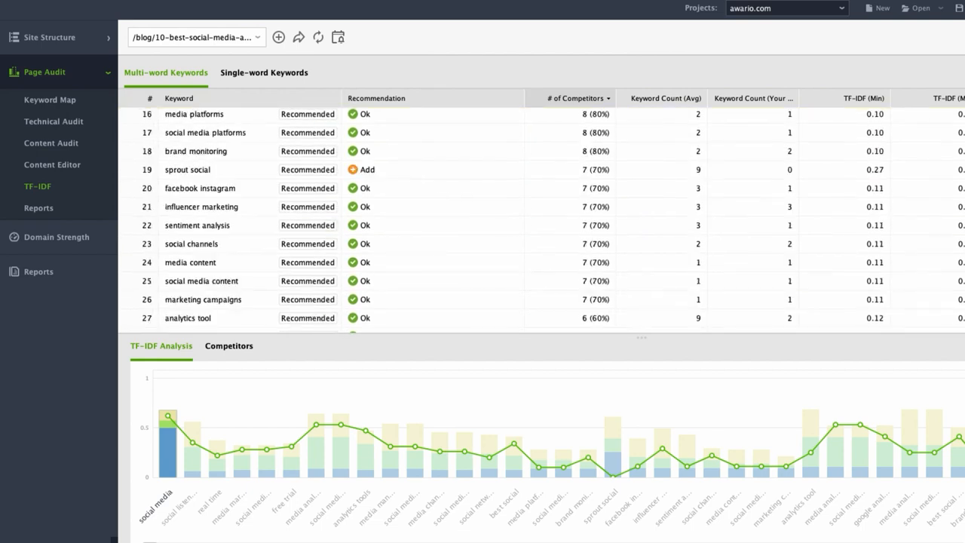
pyautogui.scroll(-6, 542, 217)
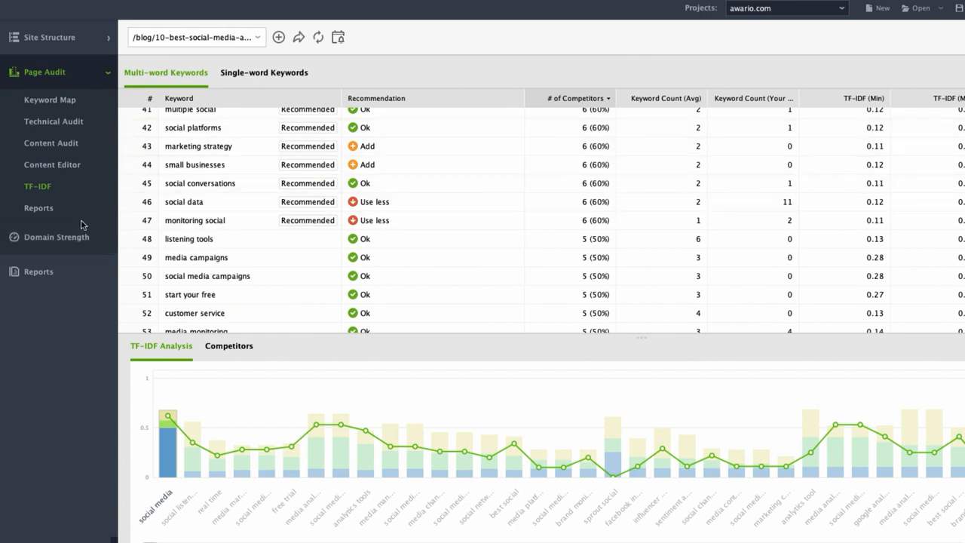
# Open the blog page's audit reports and view the Page Audit (Summary) template in editing mode without changing its widgets.
pyautogui.click(39, 217)
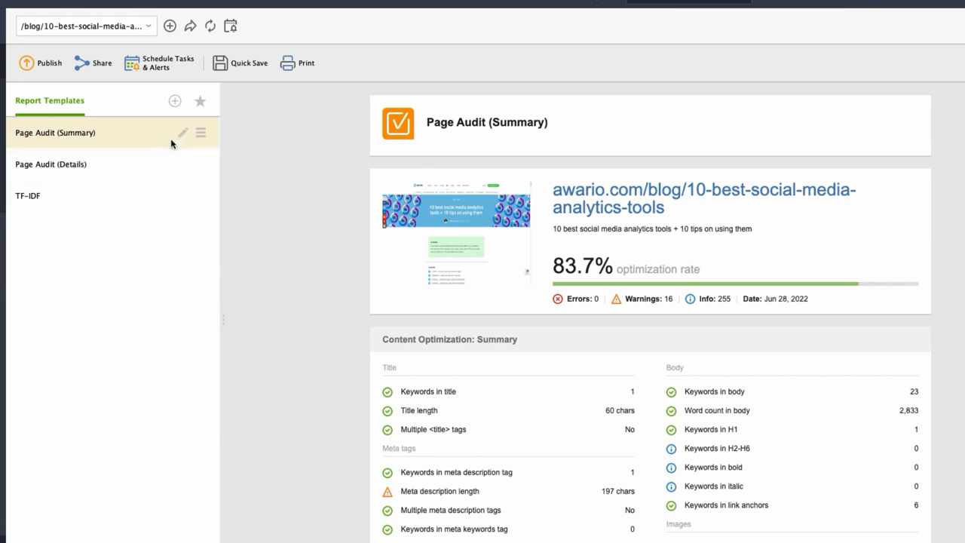
pyautogui.click(183, 134)
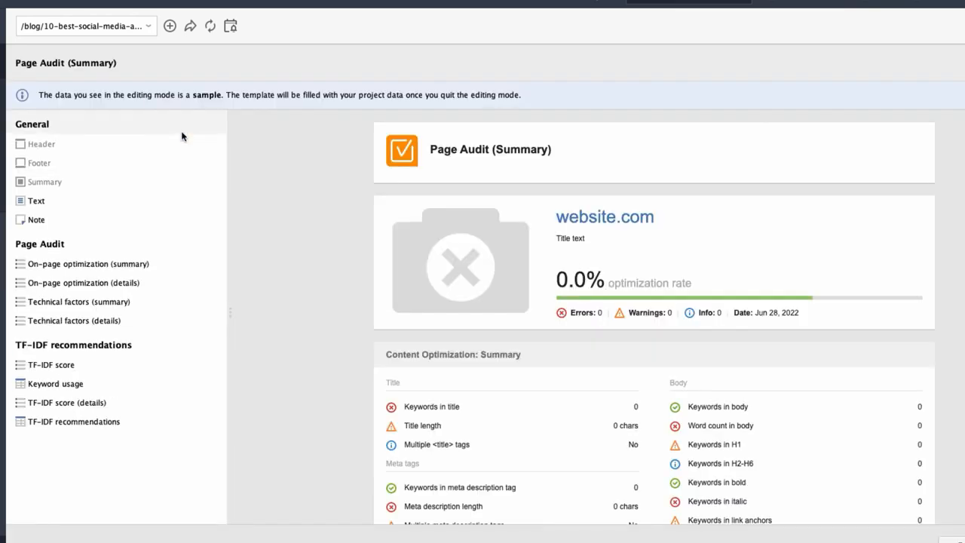
pyautogui.moveTo(158, 263)
pyautogui.moveTo(476, 356)
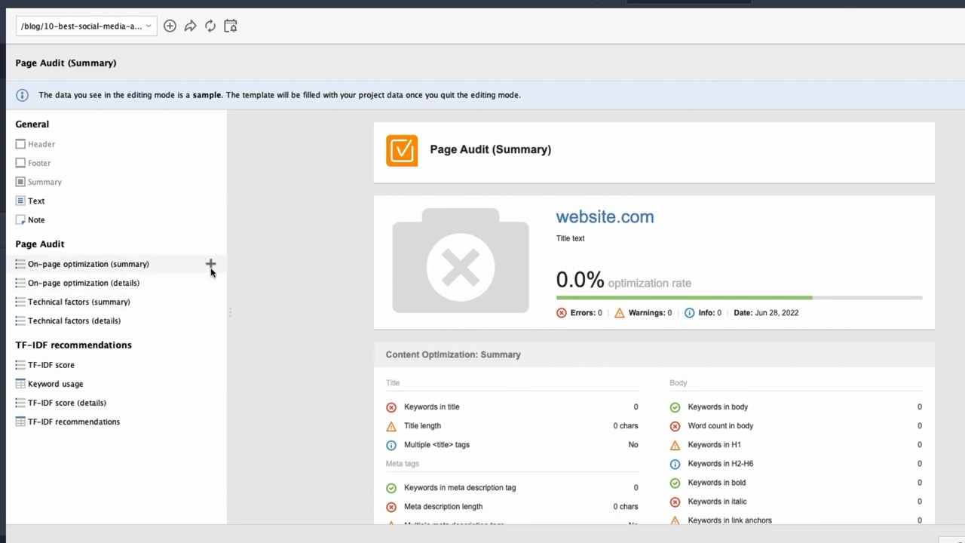
pyautogui.click(211, 268)
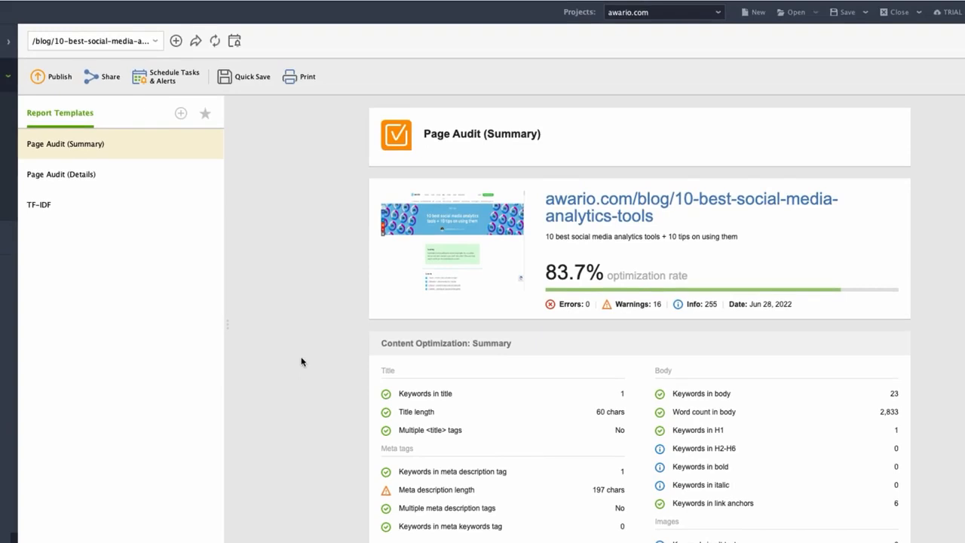
# Open the quick save of the report as Page Audit (Summary).html and cancel it.
pyautogui.click(245, 78)
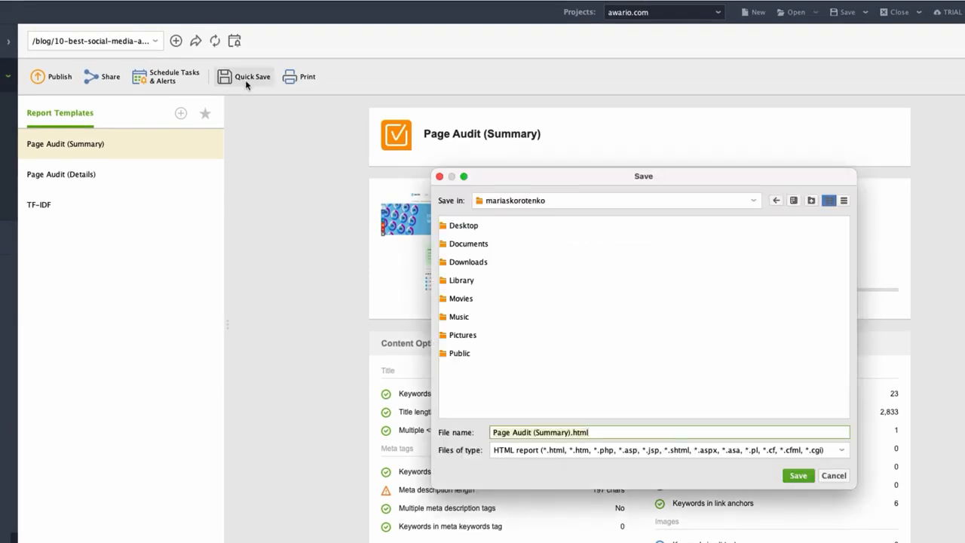
pyautogui.click(834, 476)
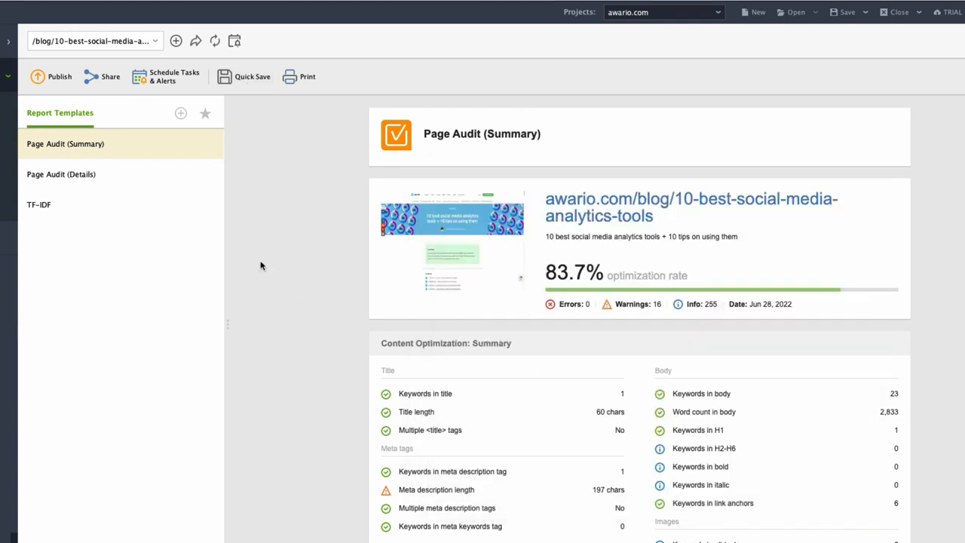
# Generate a shareable link for the Page Audit (Summary) report and copy it.
pyautogui.click(108, 80)
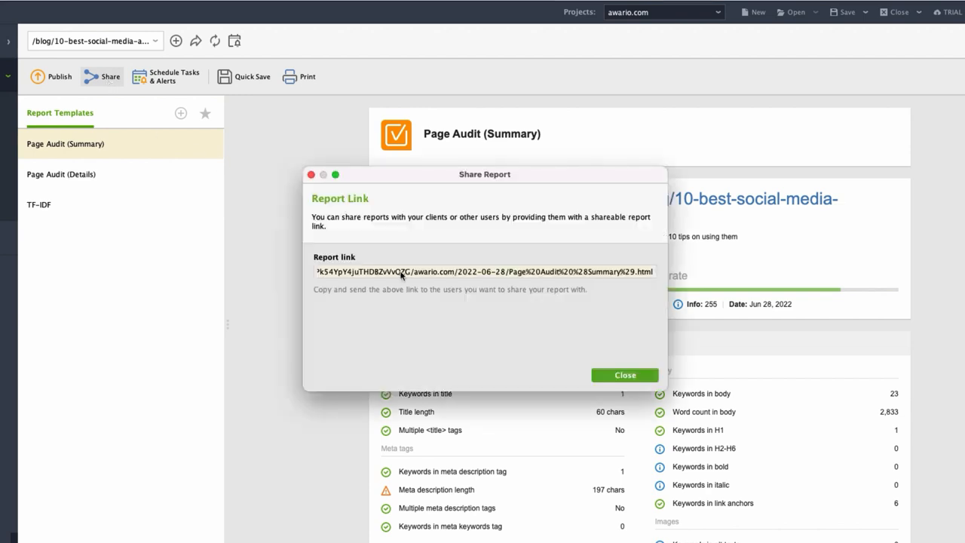
pyautogui.rightClick(401, 275)
pyautogui.click(423, 297)
pyautogui.click(624, 375)
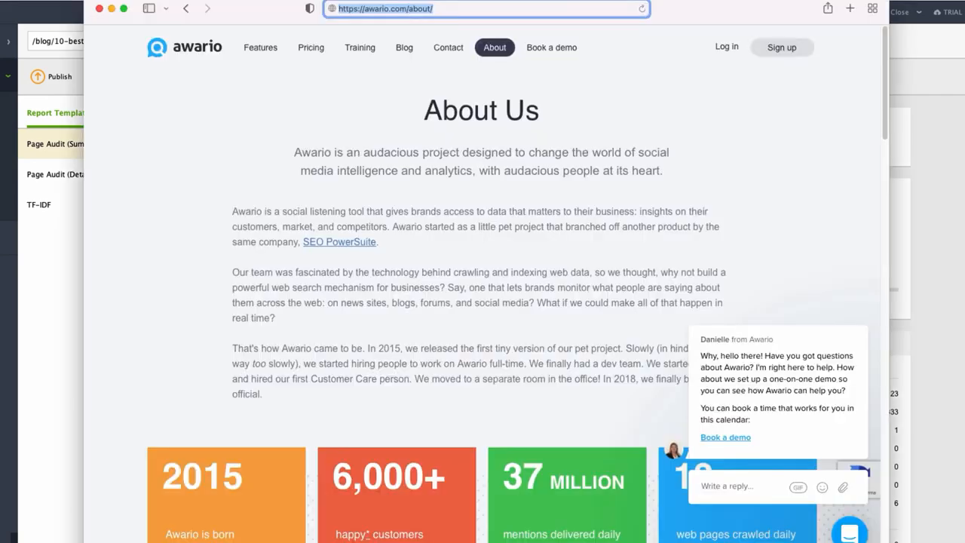
# Switch to Safari and open the copied report link in a new tab.
pyautogui.click(850, 9)
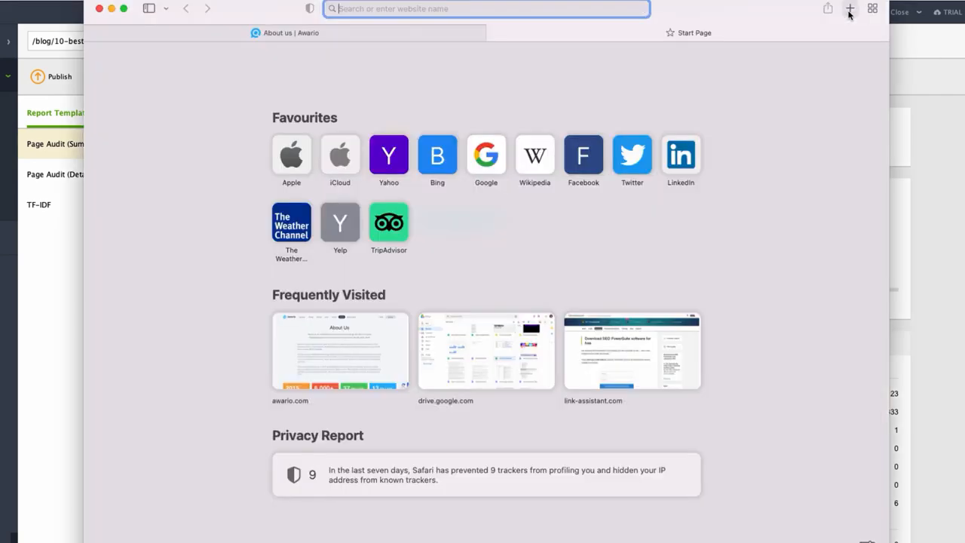
pyautogui.rightClick(483, 9)
pyautogui.click(515, 35)
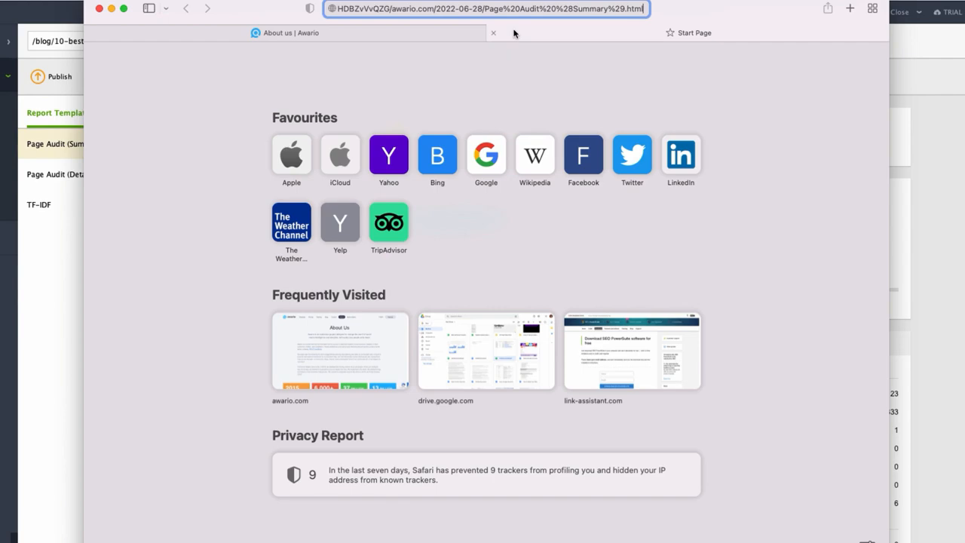
pyautogui.press('Return')
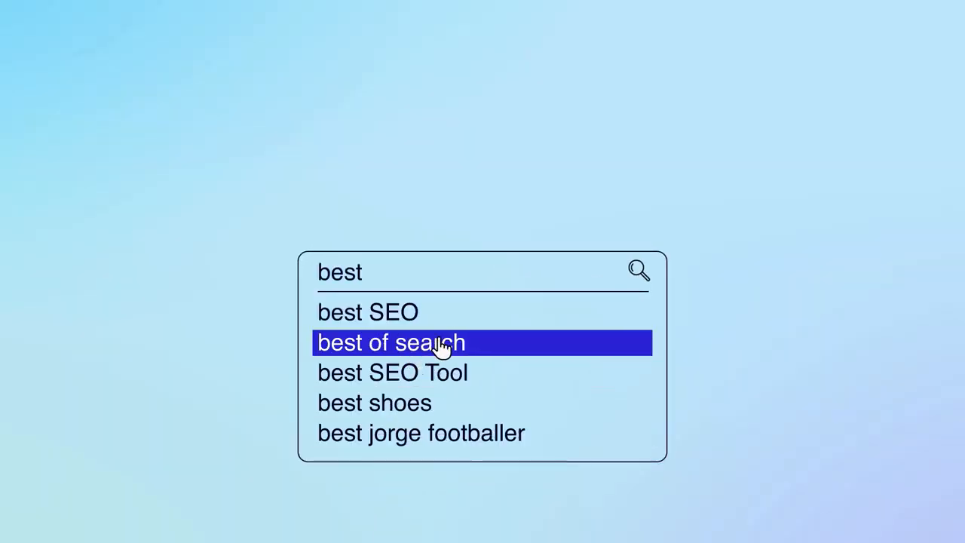
pyautogui.click(465, 373)
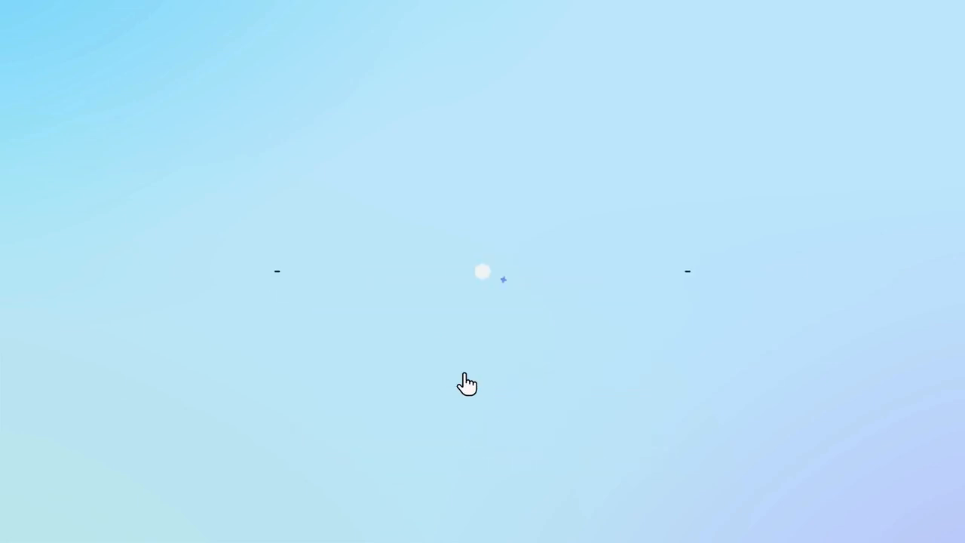